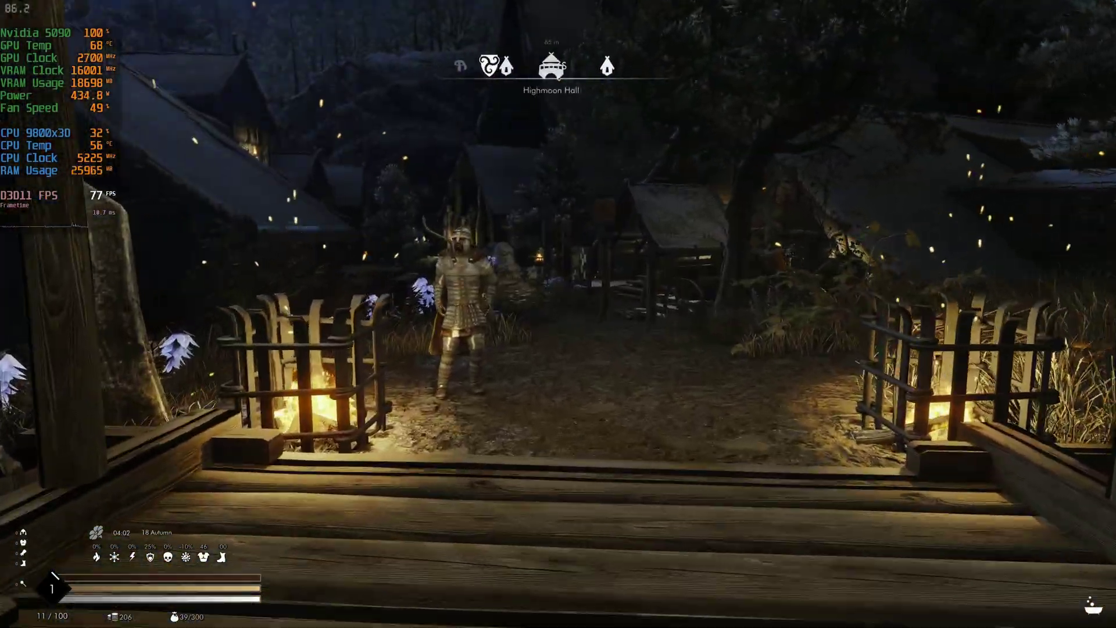
Walk past the guards toward Highmoon Hall, sprint through the tall grass and swing the mace at the spider.
key(w)
key(w)
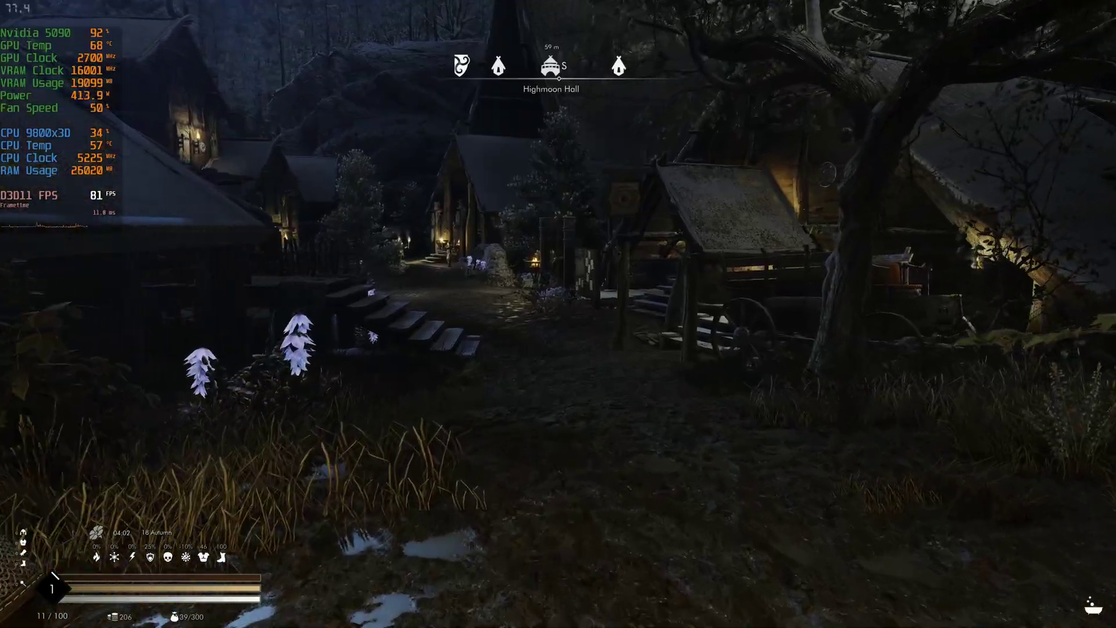
key(w)
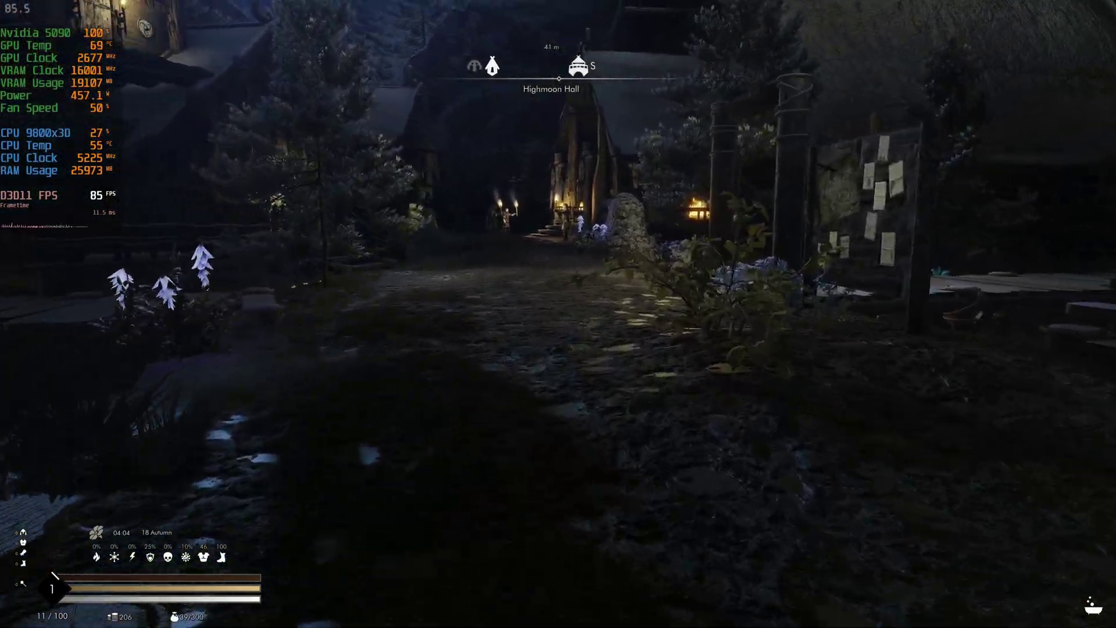
key(w)
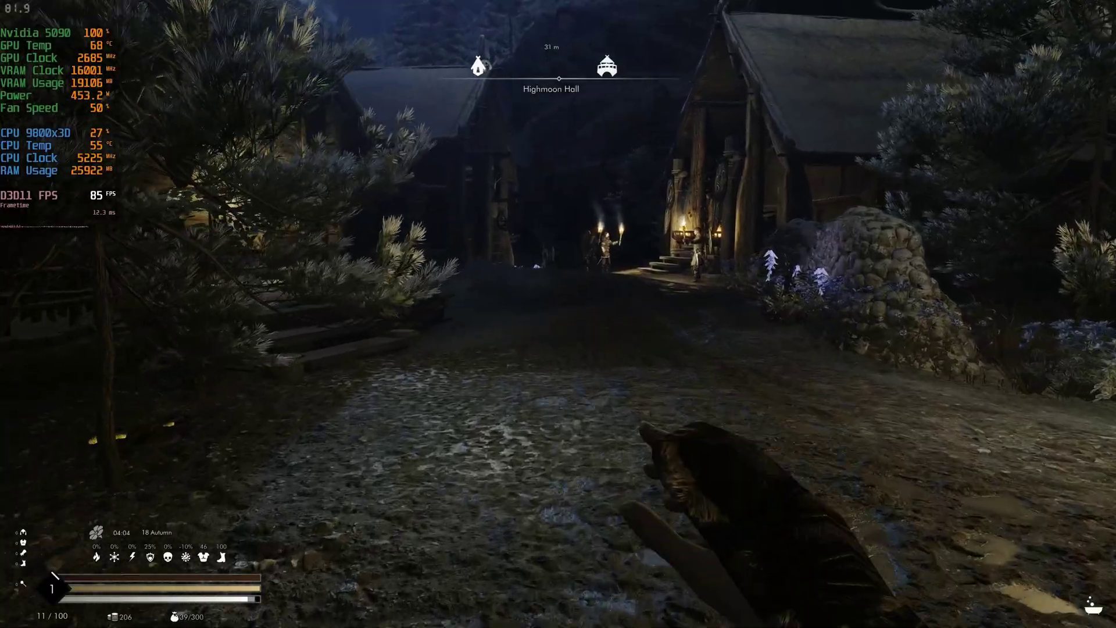
key(w)
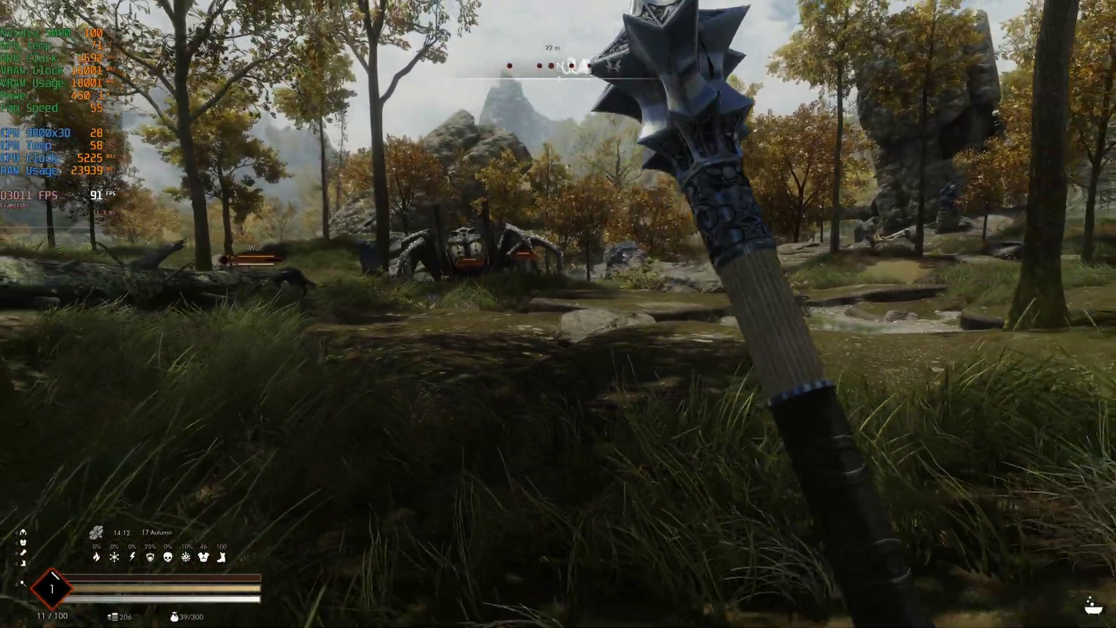
key(shift+w)
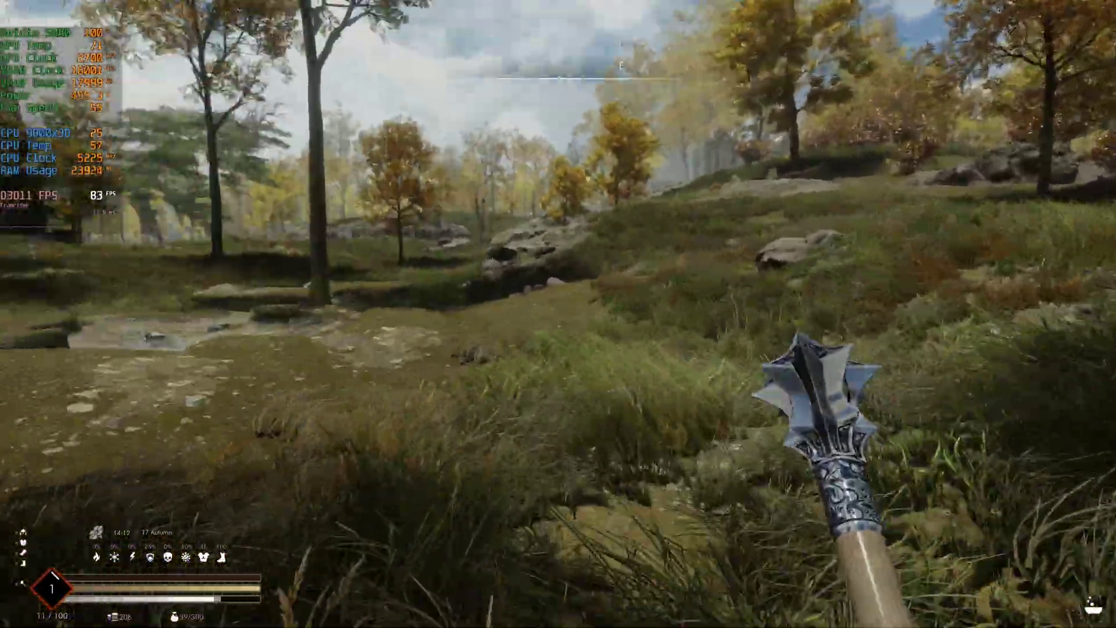
click(557, 314)
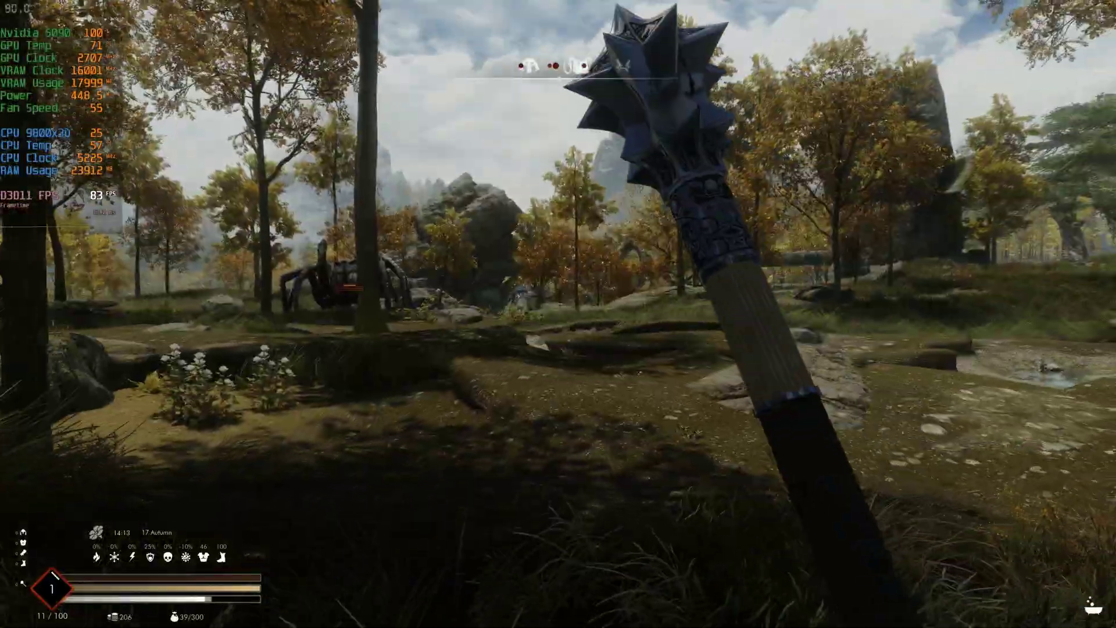
Advance the character toward the spider.
key(w)
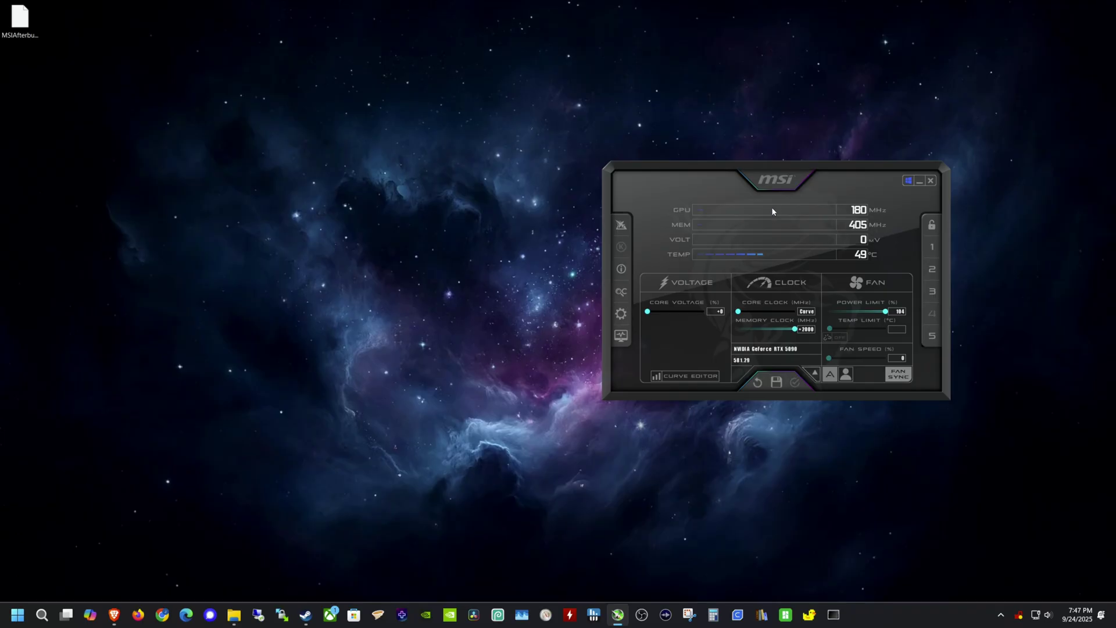
drag(775, 180, 581, 184)
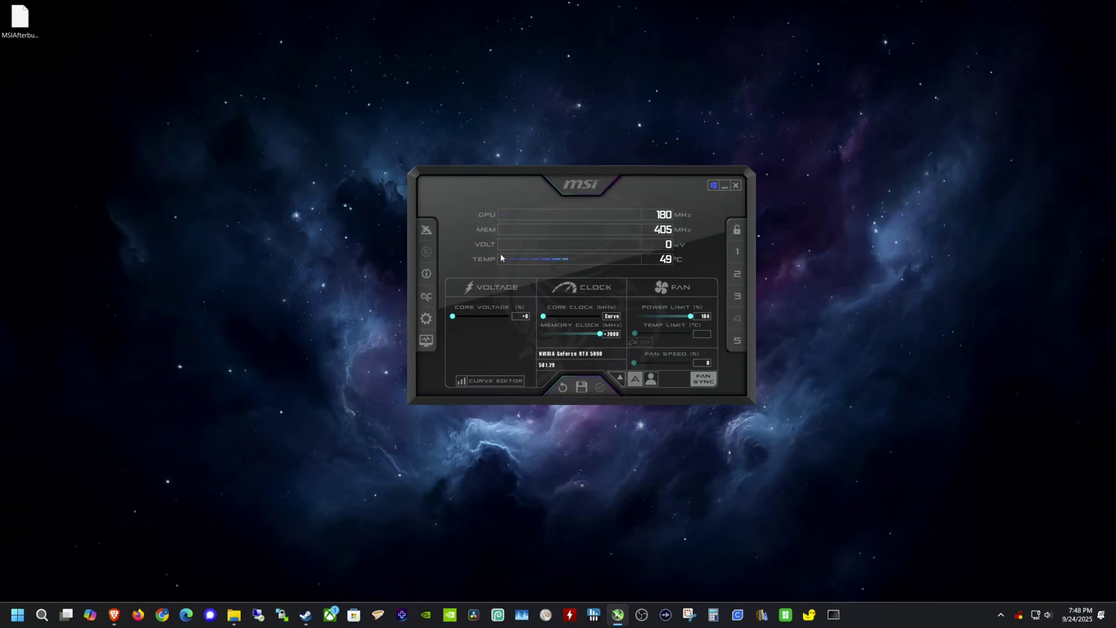
drag(597, 193, 568, 202)
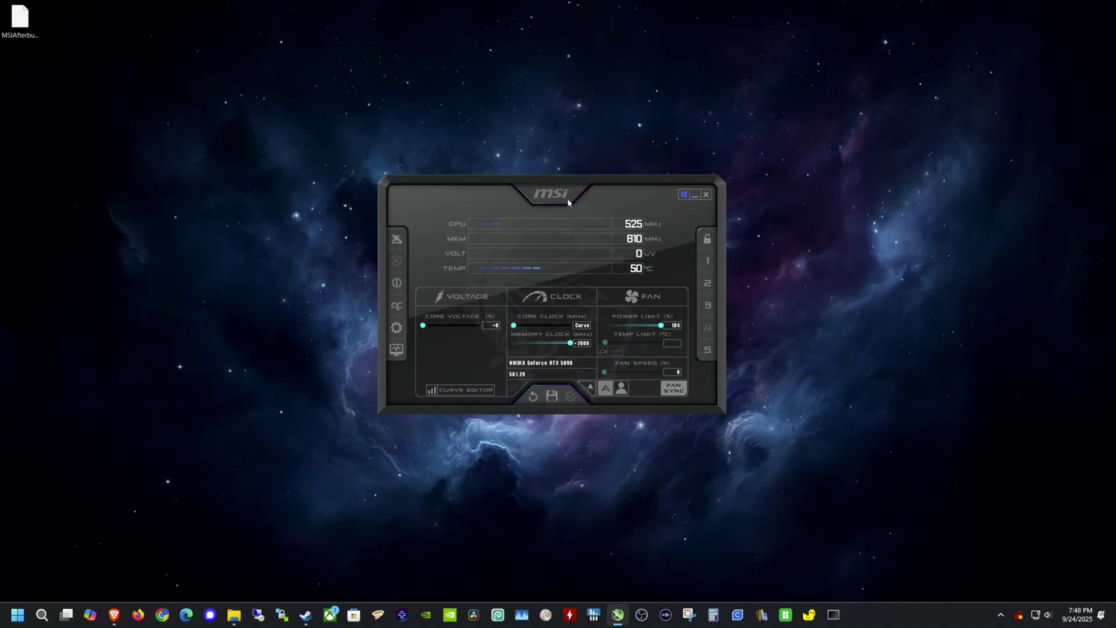
click(396, 329)
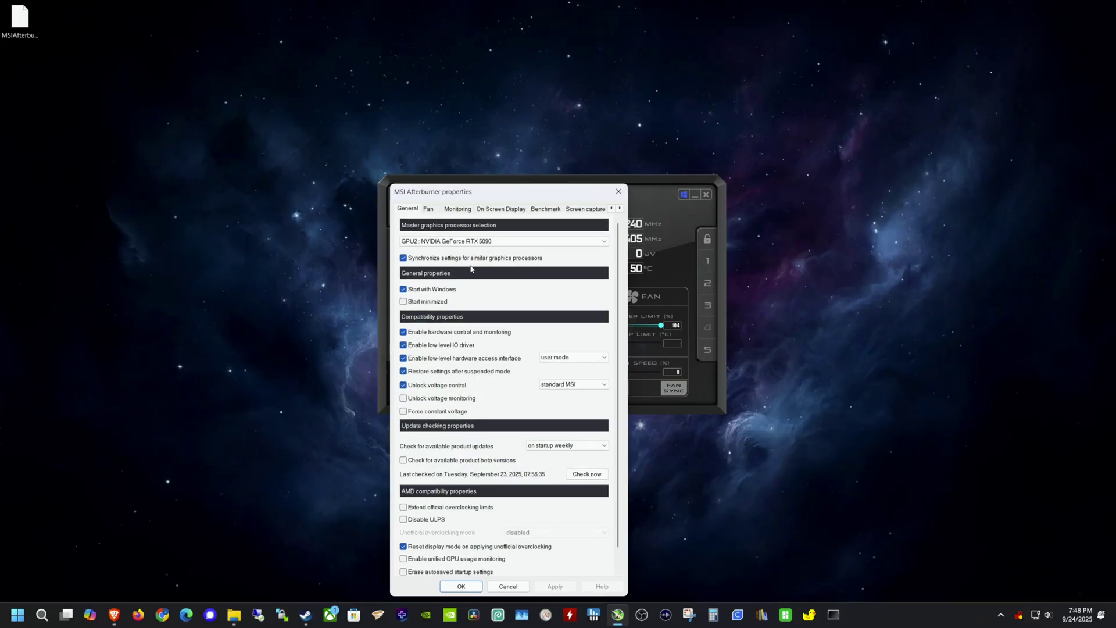
drag(474, 195, 534, 128)
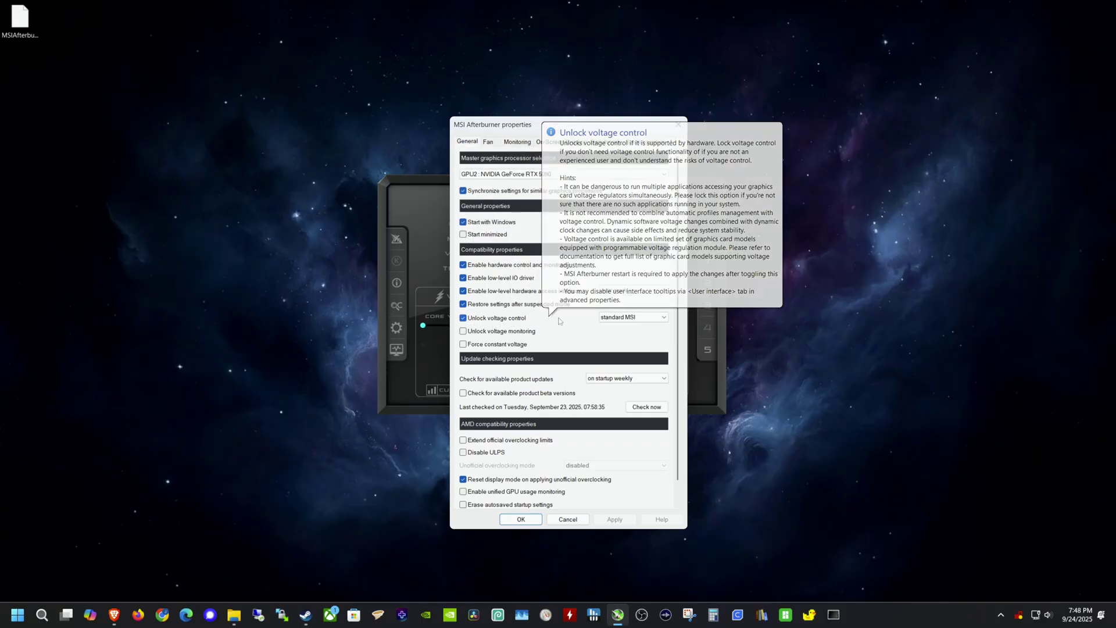
key(Return)
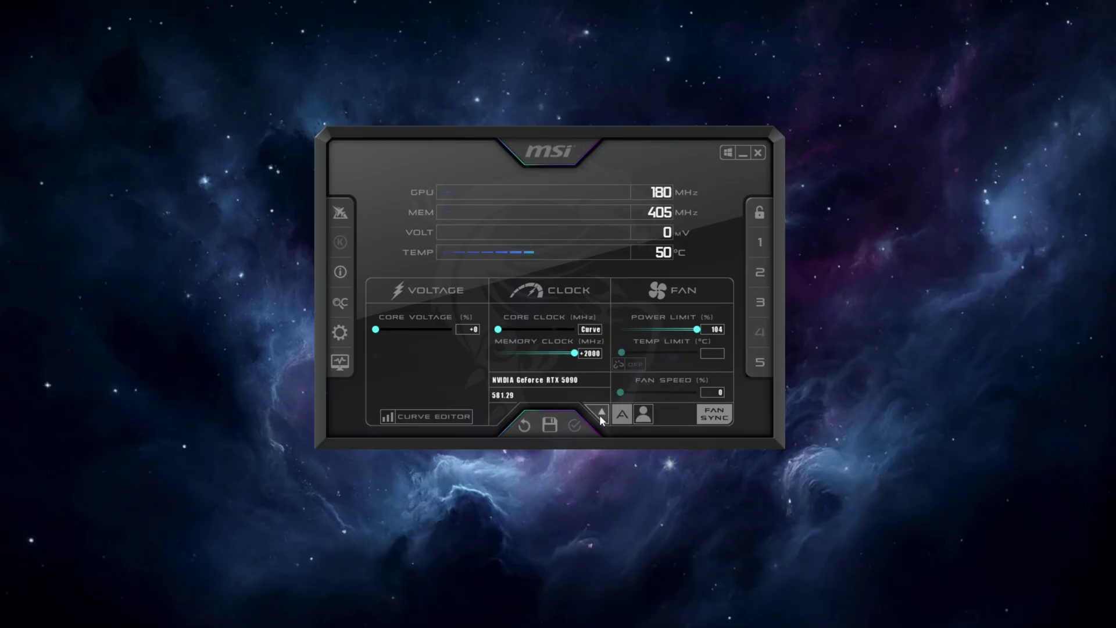
Reset to stock (core +0, memory +0, power limit 100), save to profile 5 and apply.
click(523, 426)
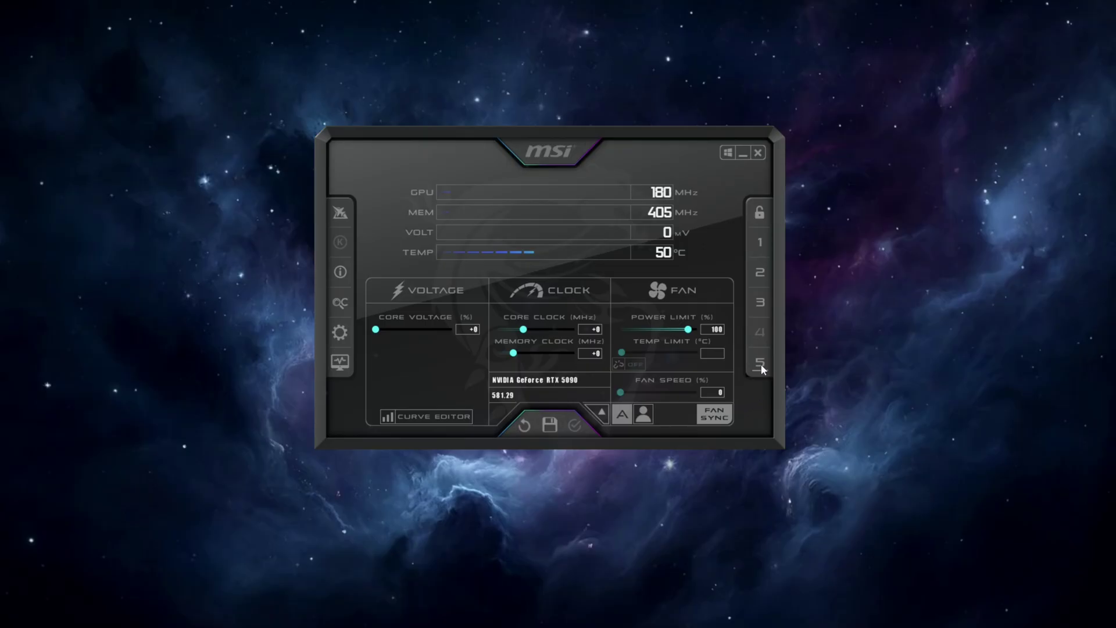
click(548, 426)
click(760, 362)
click(575, 427)
drag(535, 145, 605, 211)
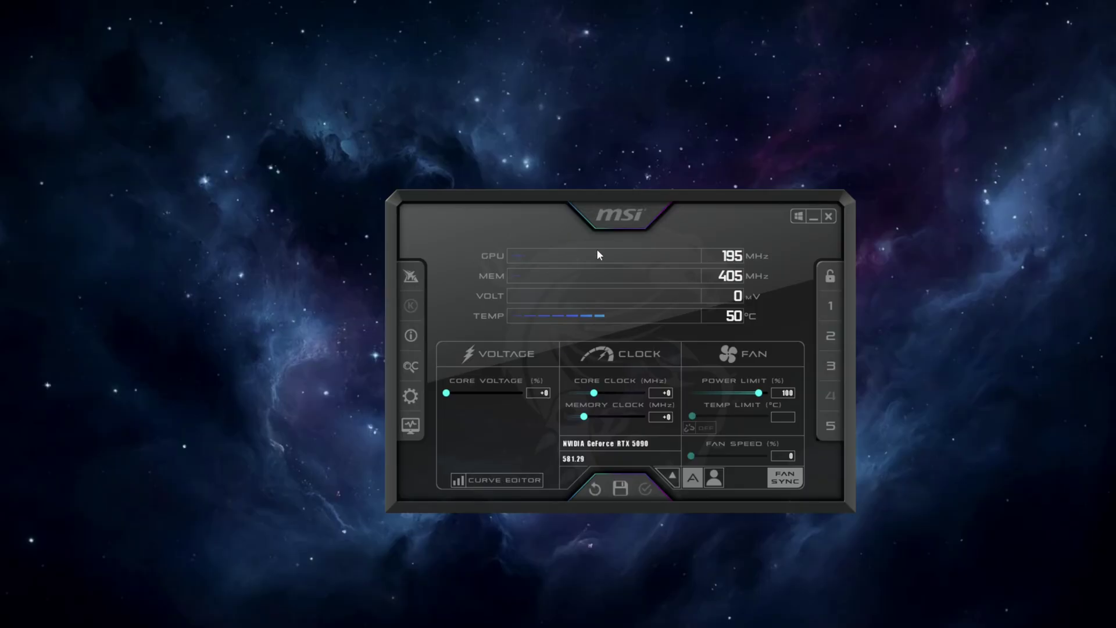
Move Afterburner right, view the stock V/F curve (700–1250 mV) in the curve editor, then close it.
drag(607, 202, 800, 192)
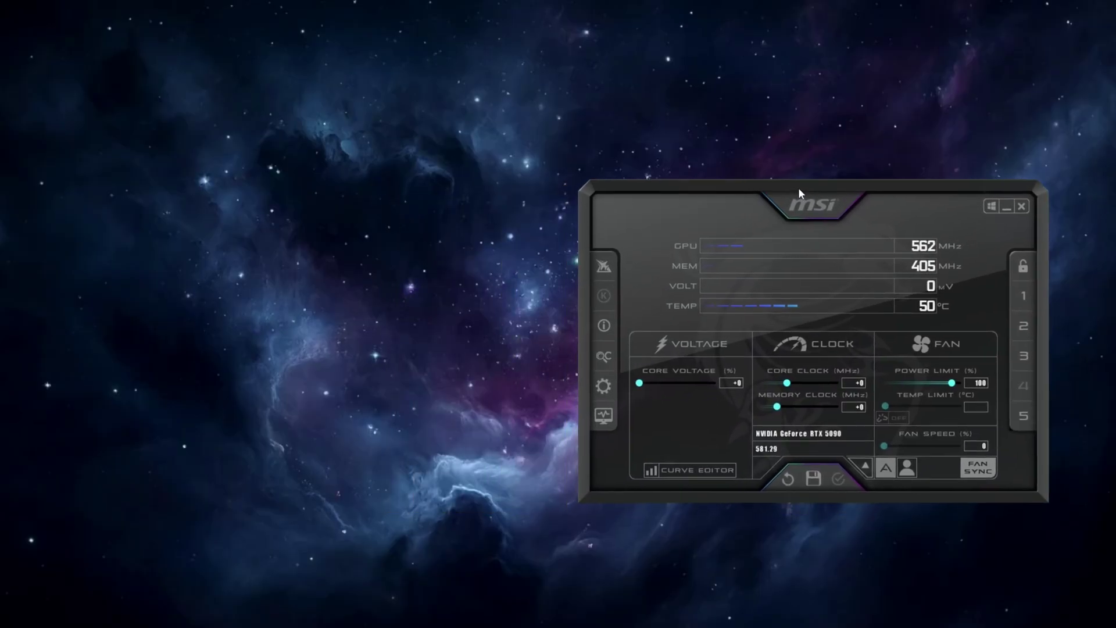
click(680, 469)
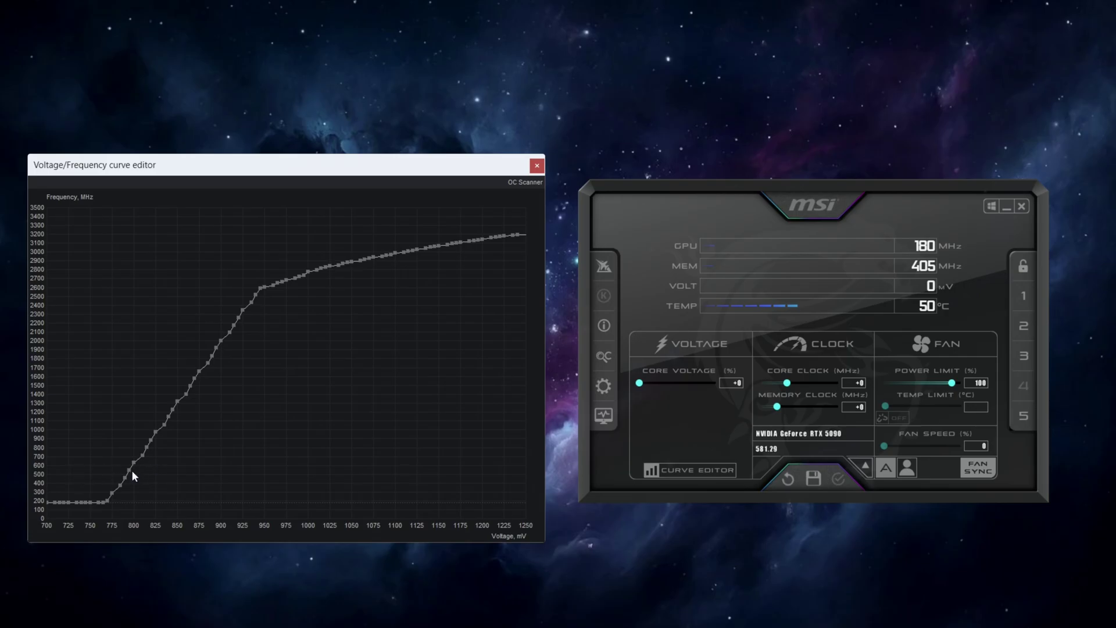
mouse_move(115, 489)
click(537, 165)
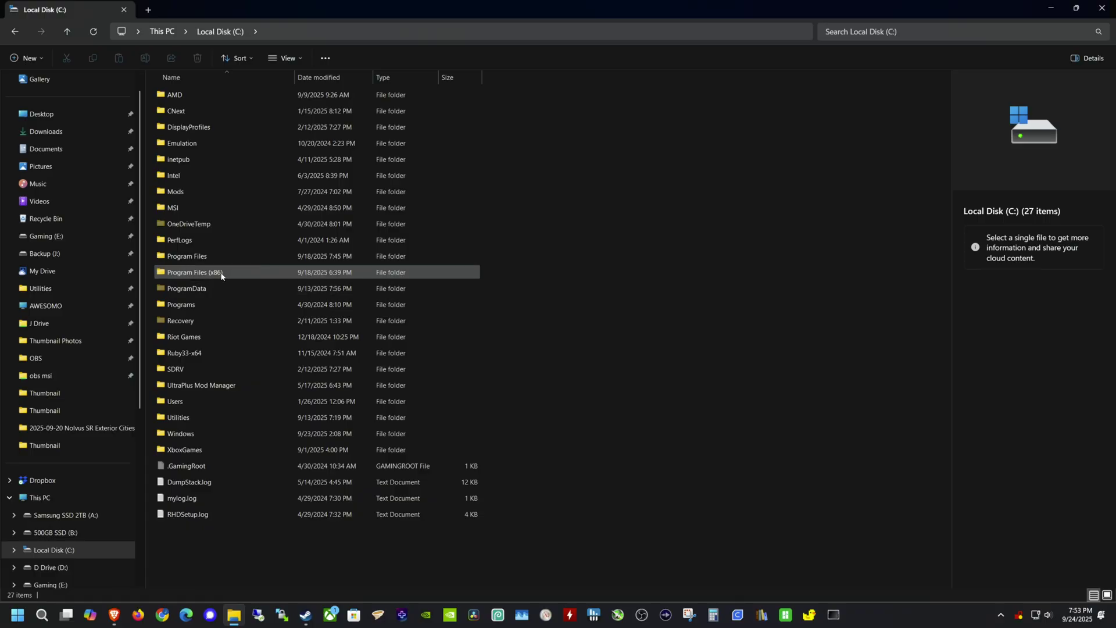
Copy MSIAfterburner.cfg from the Program Files (x86)\MSI Afterburner folder.
double_click(239, 273)
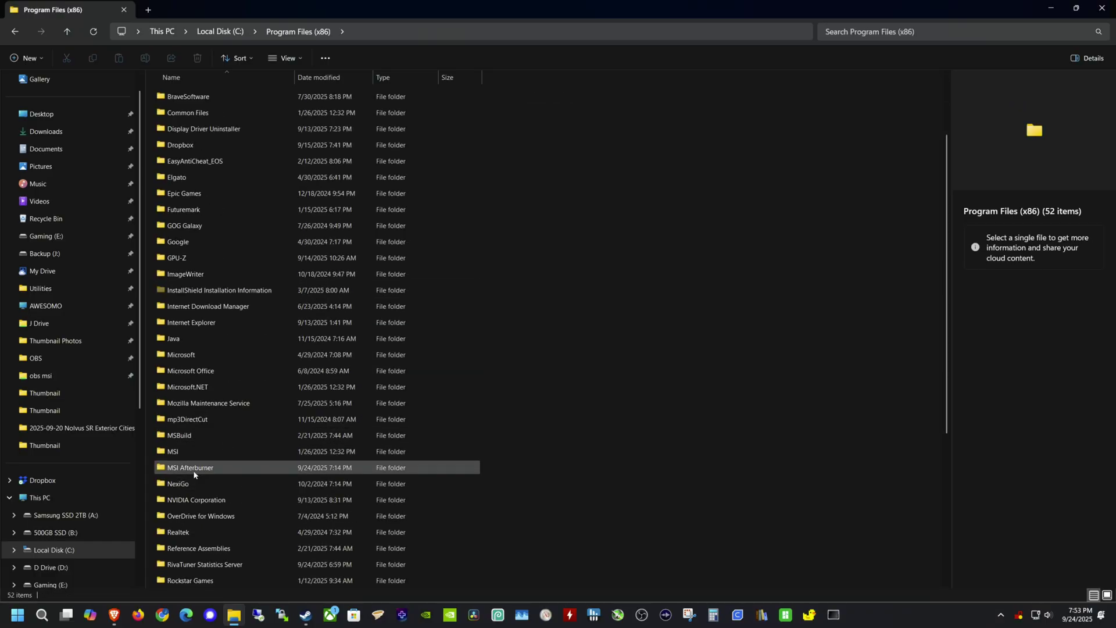
double_click(214, 468)
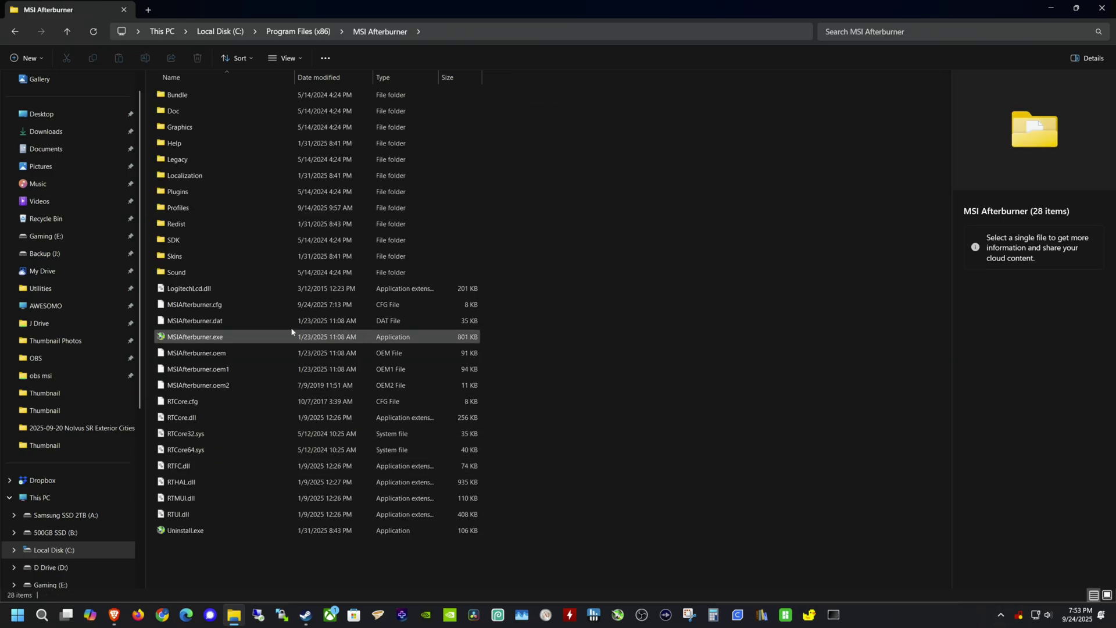
click(203, 308)
right_click(201, 307)
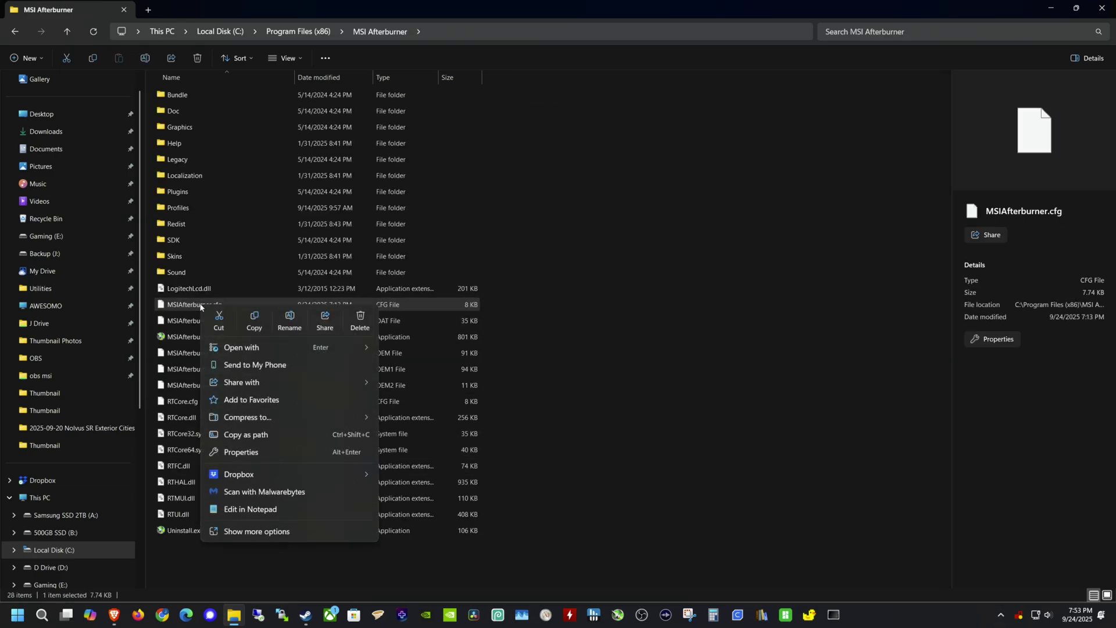
click(174, 309)
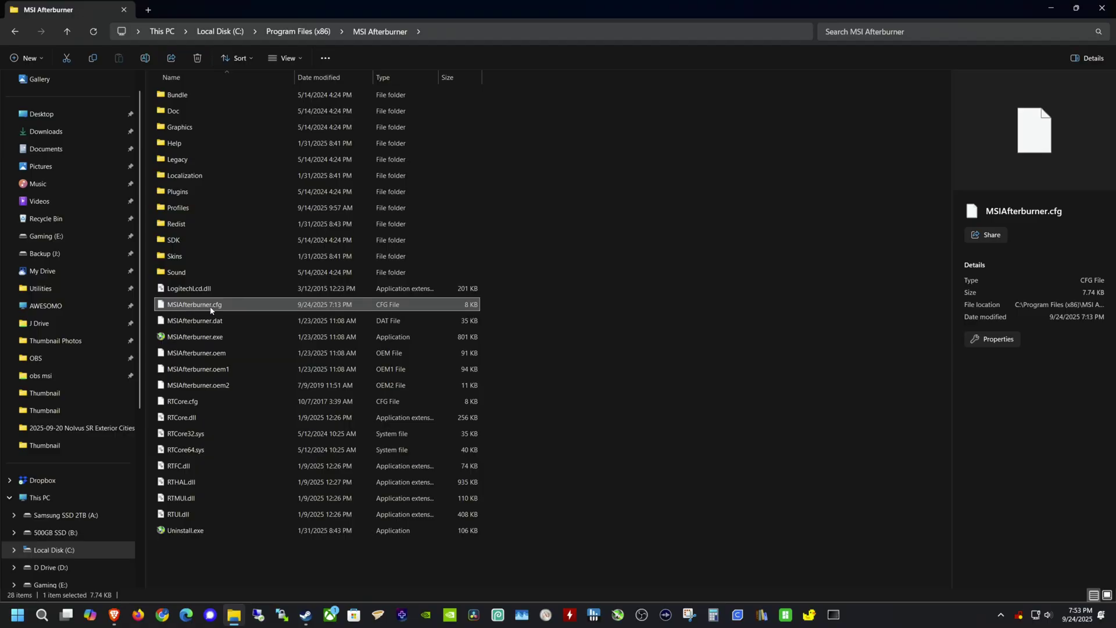
right_click(199, 307)
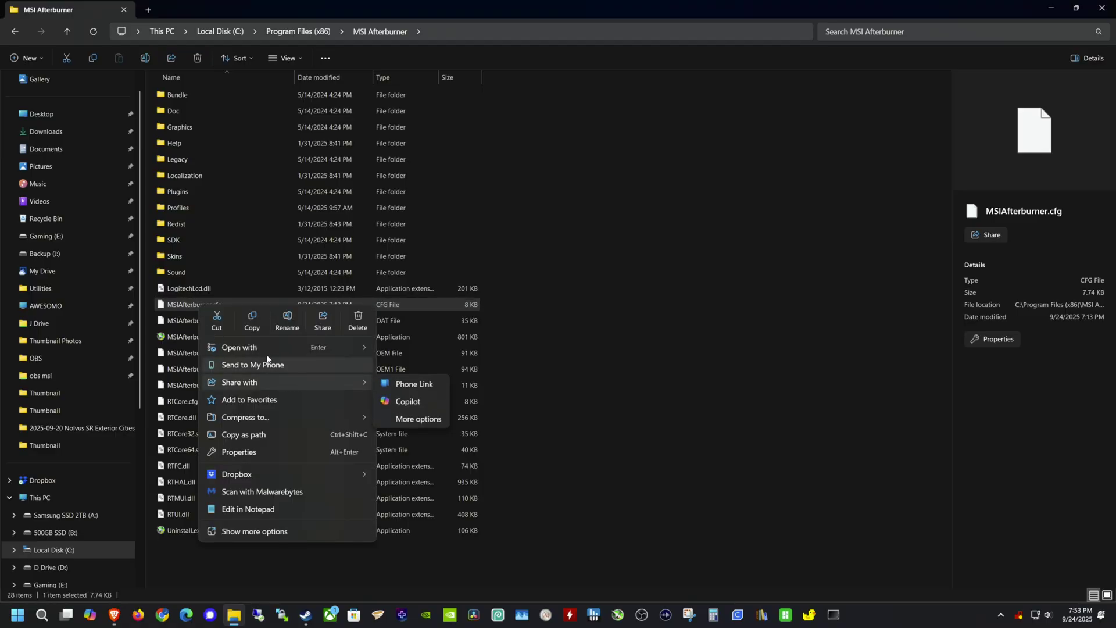
click(177, 304)
right_click(180, 304)
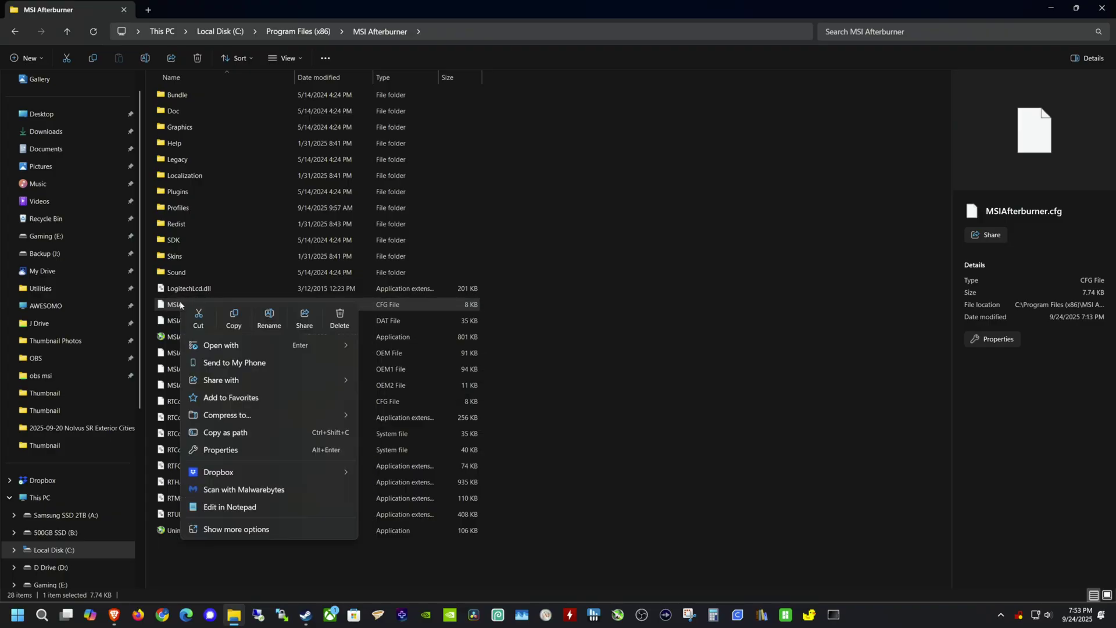
click(232, 317)
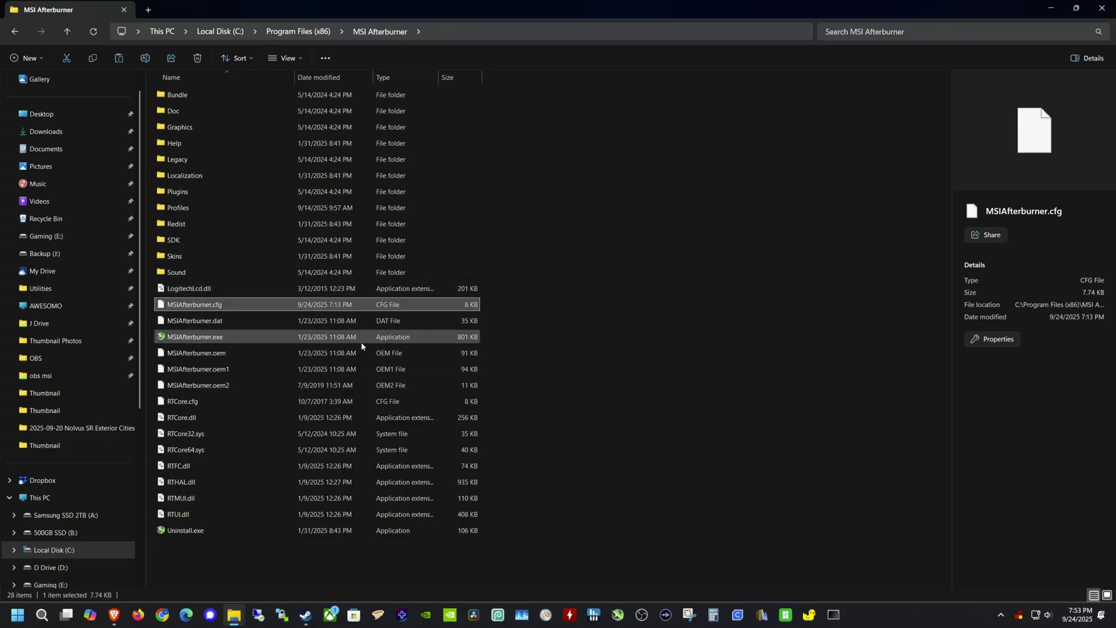
Minimize Explorer and bring up the options for MSIAfterburner.cfg on the desktop.
click(1050, 7)
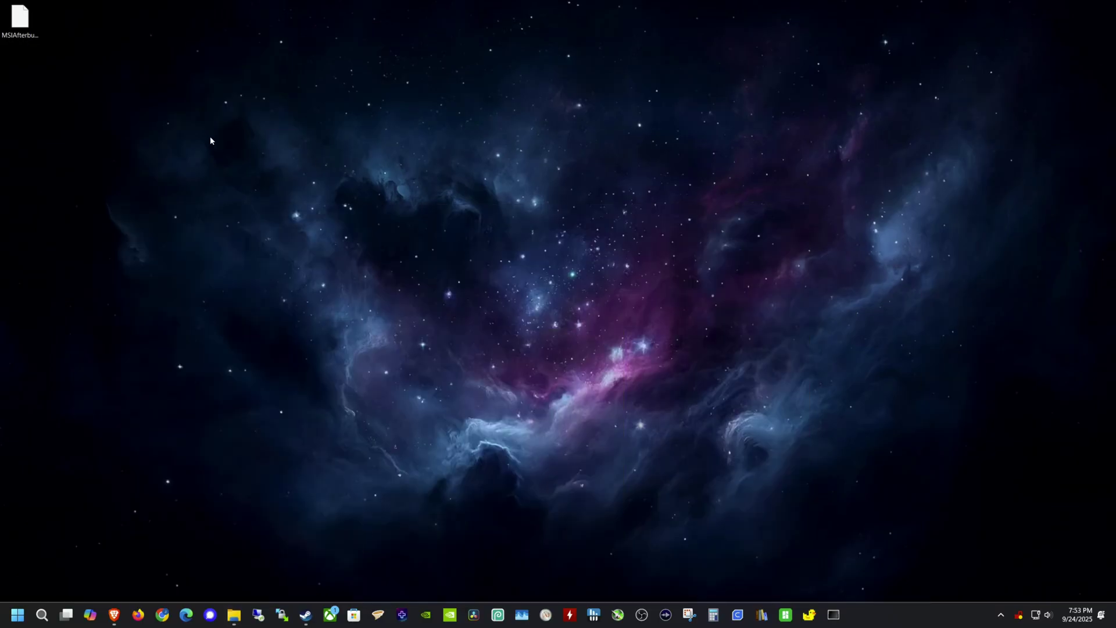
click(20, 23)
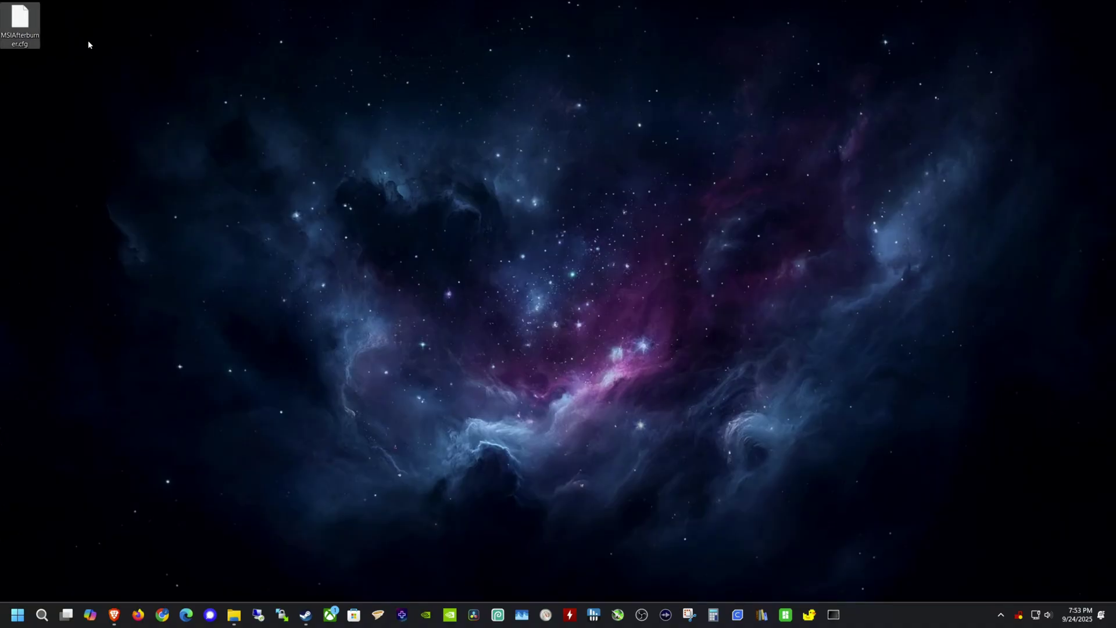
right_click(18, 41)
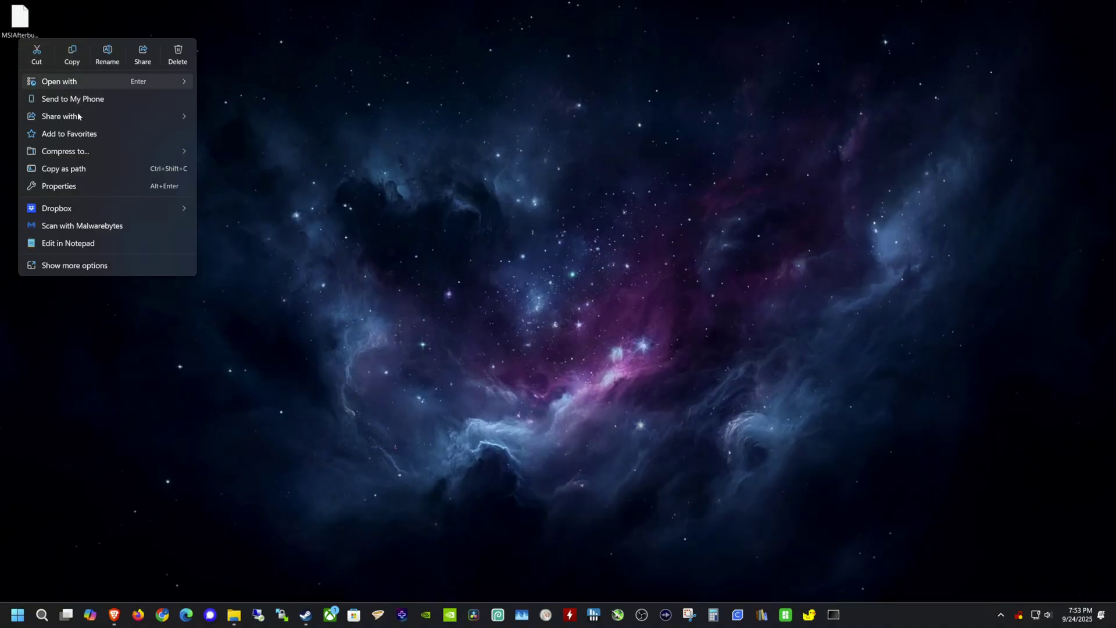
Open the cfg in Notepad and check the VFCurveEditor limits: max frequency 3500, min voltage 700.
key(Return)
scroll(473, 400, down, 4)
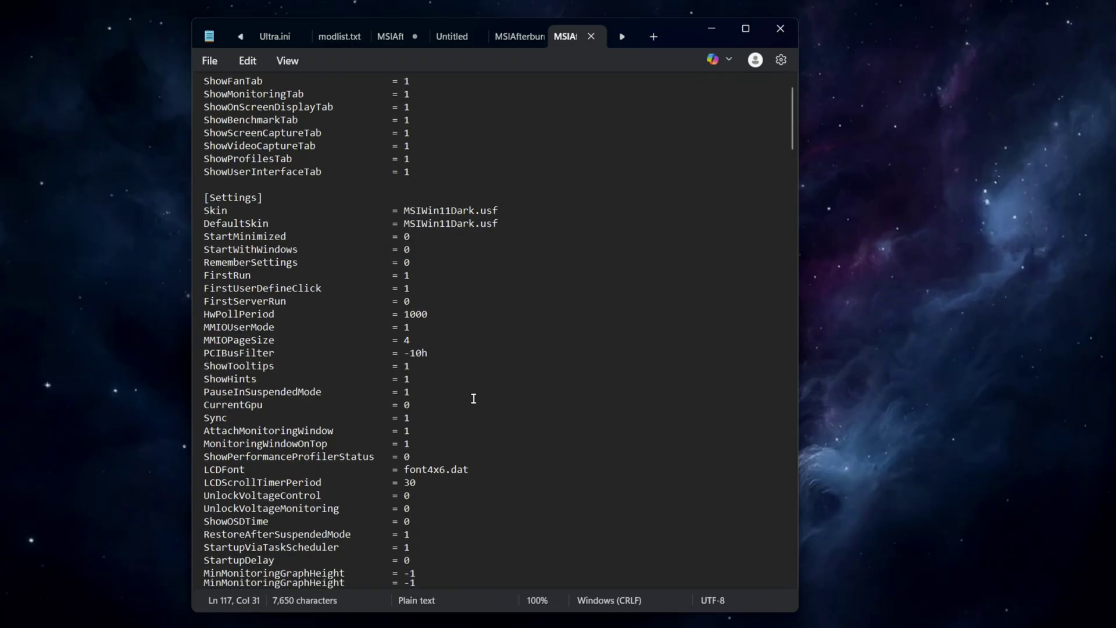
scroll(473, 400, down, 9)
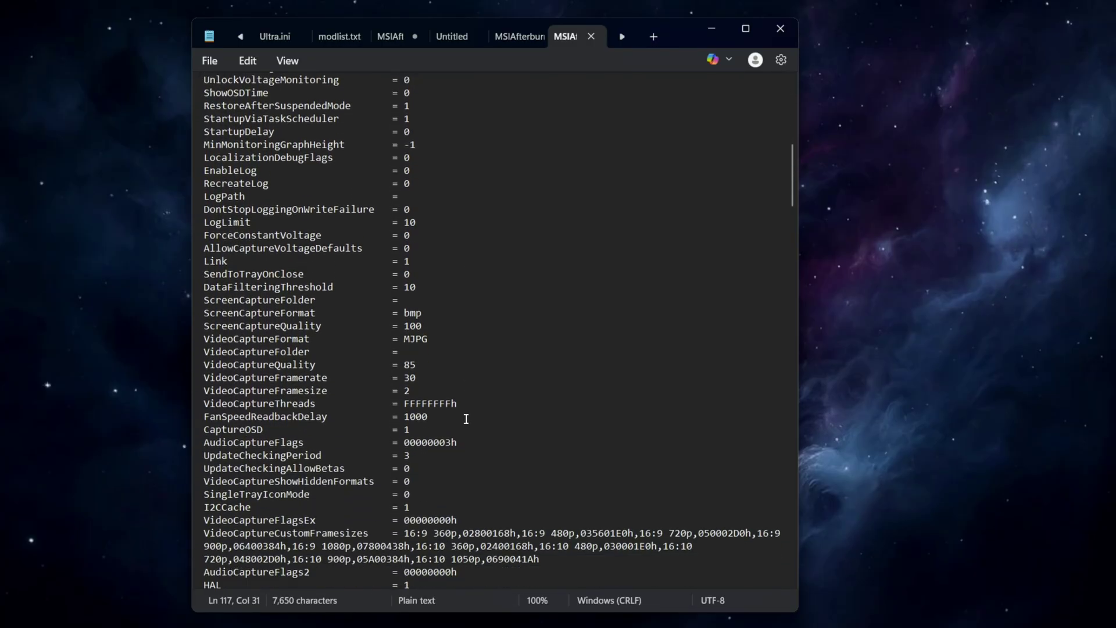
scroll(466, 419, down, 12)
click(205, 442)
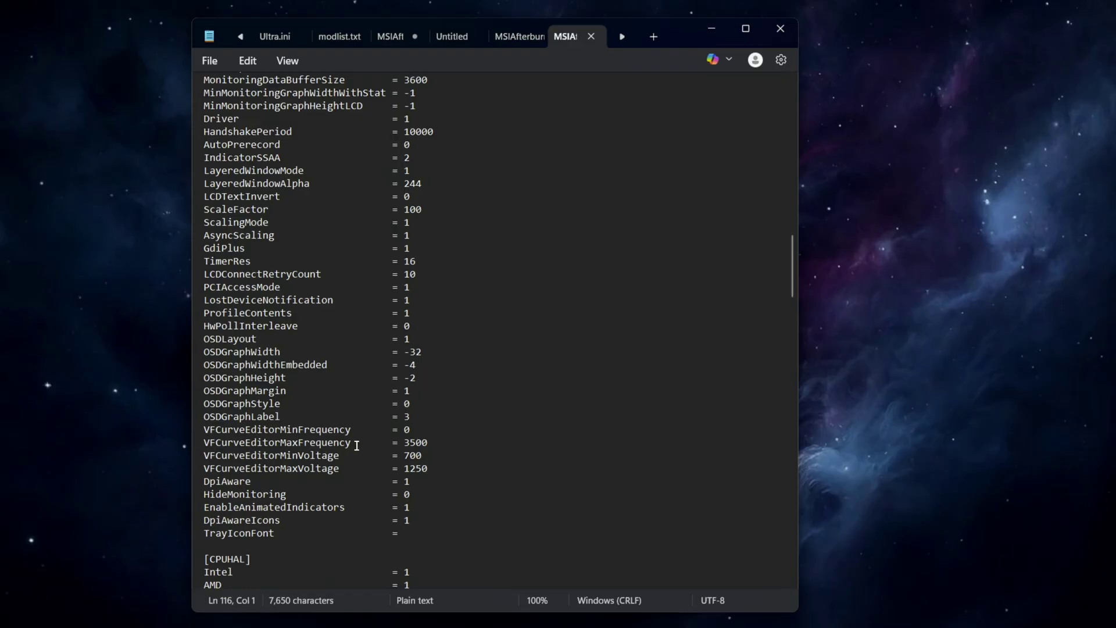
click(432, 444)
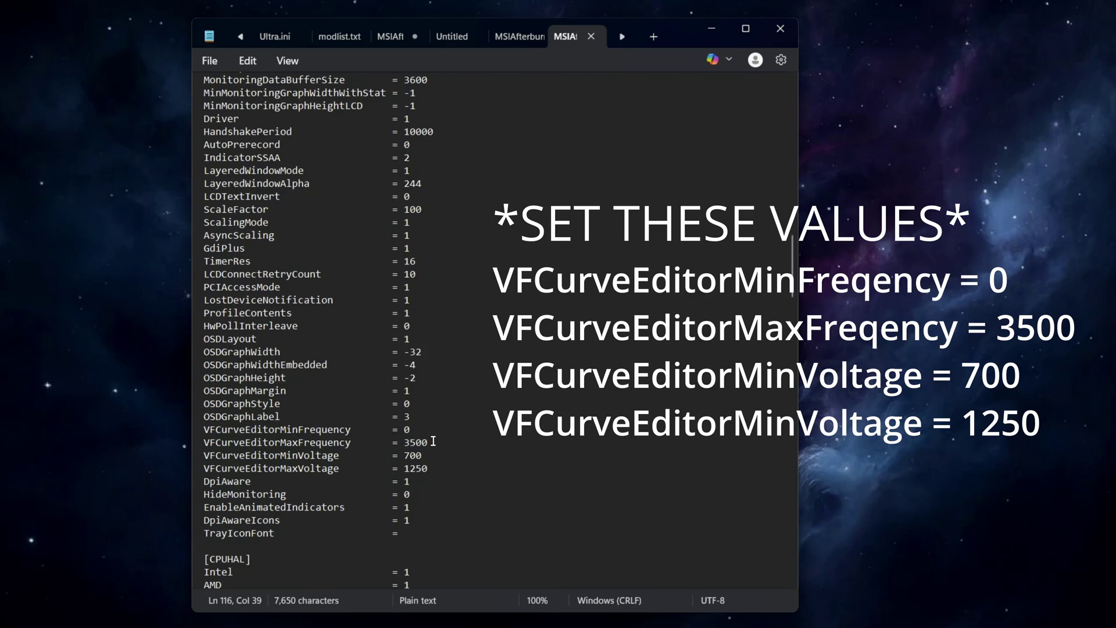
drag(433, 442, 404, 444)
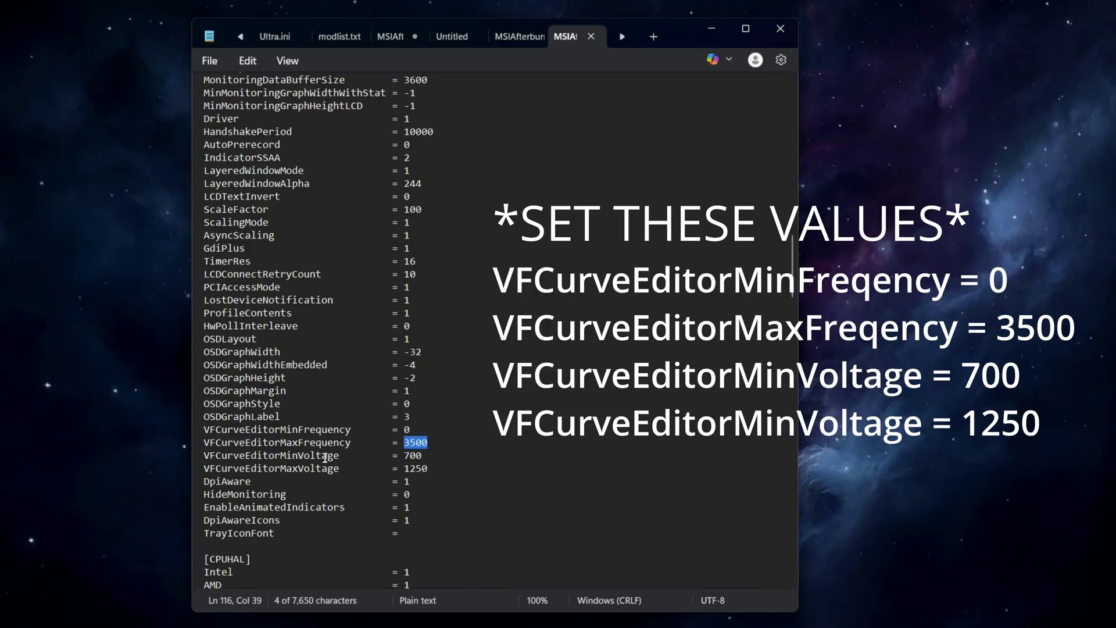
click(426, 456)
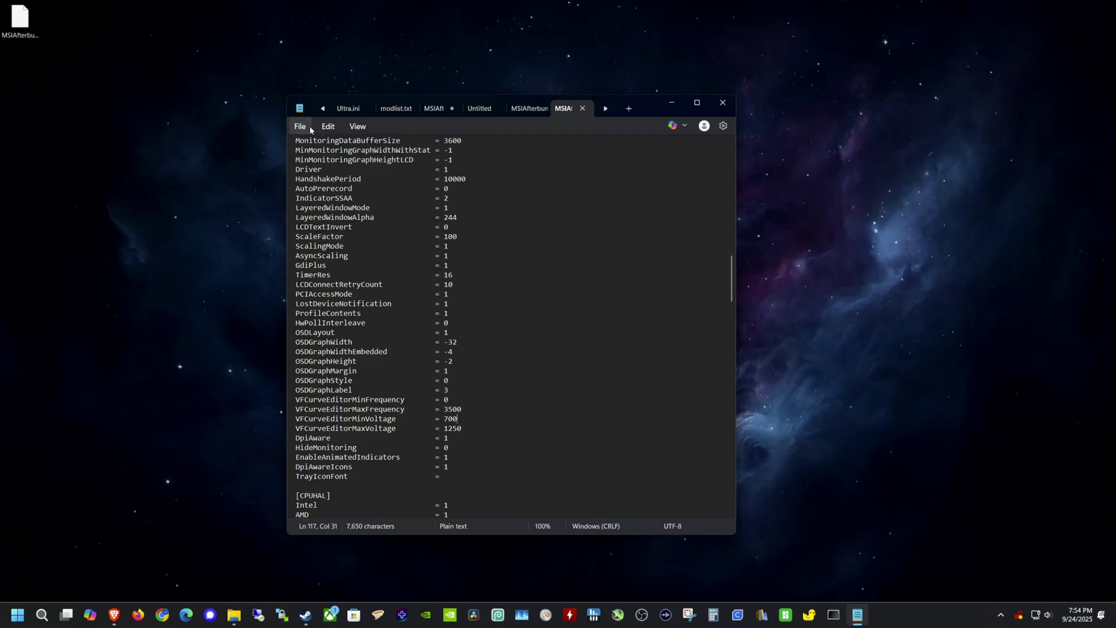
Save MSIAfterburner.cfg and close its Notepad tab, dismissing the file-not-found error.
click(210, 60)
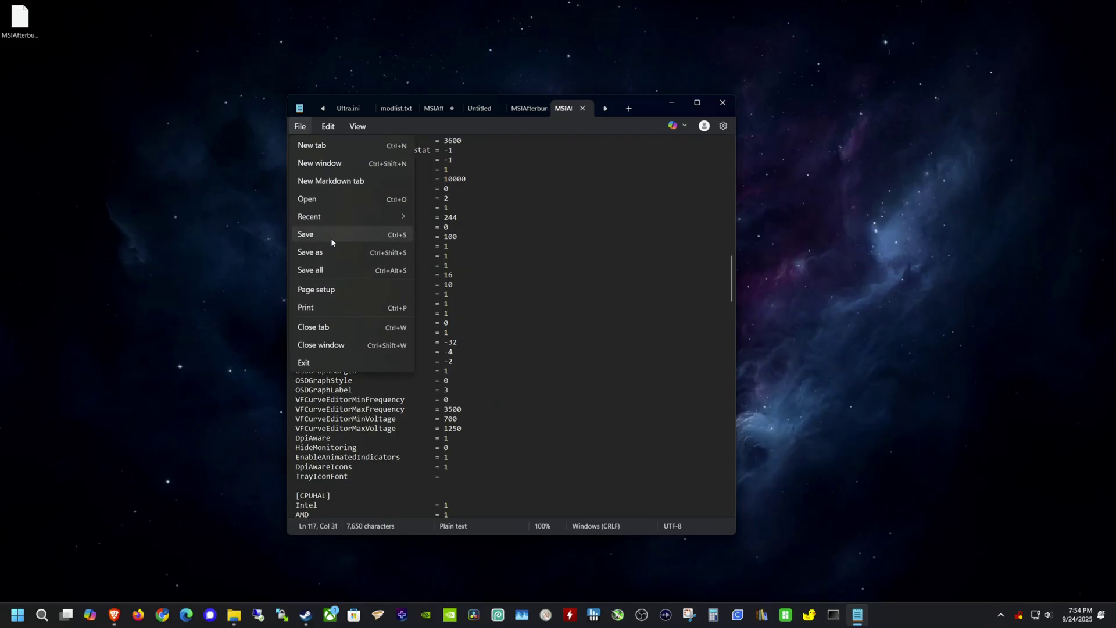
click(251, 212)
key(ctrl+w)
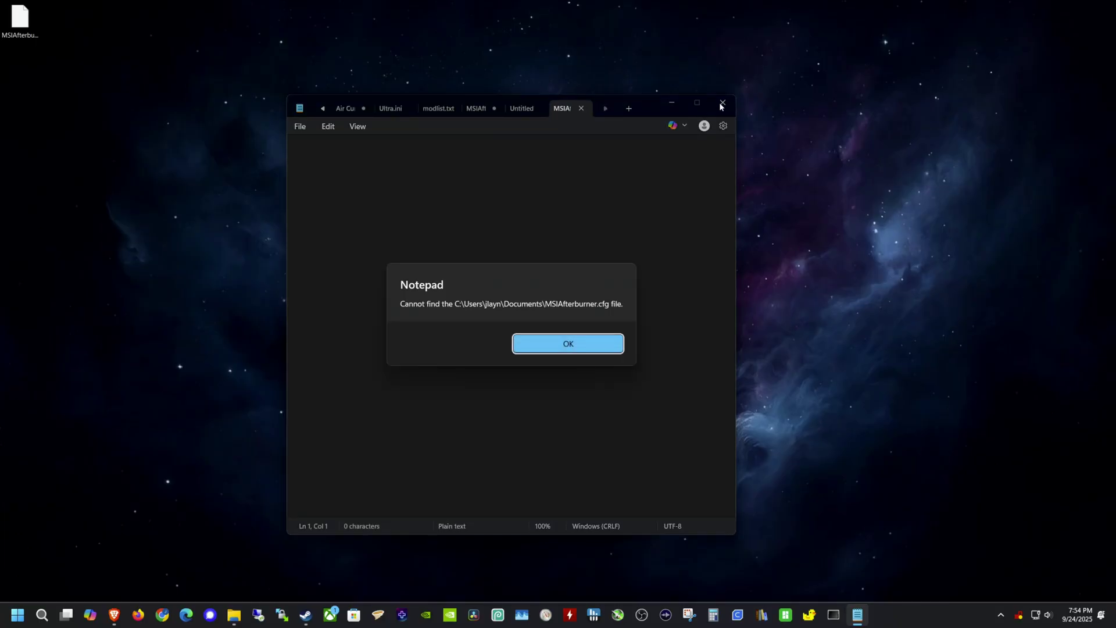
click(568, 345)
Close Notepad and copy the edited MSIAfterburner.cfg from the desktop.
click(722, 102)
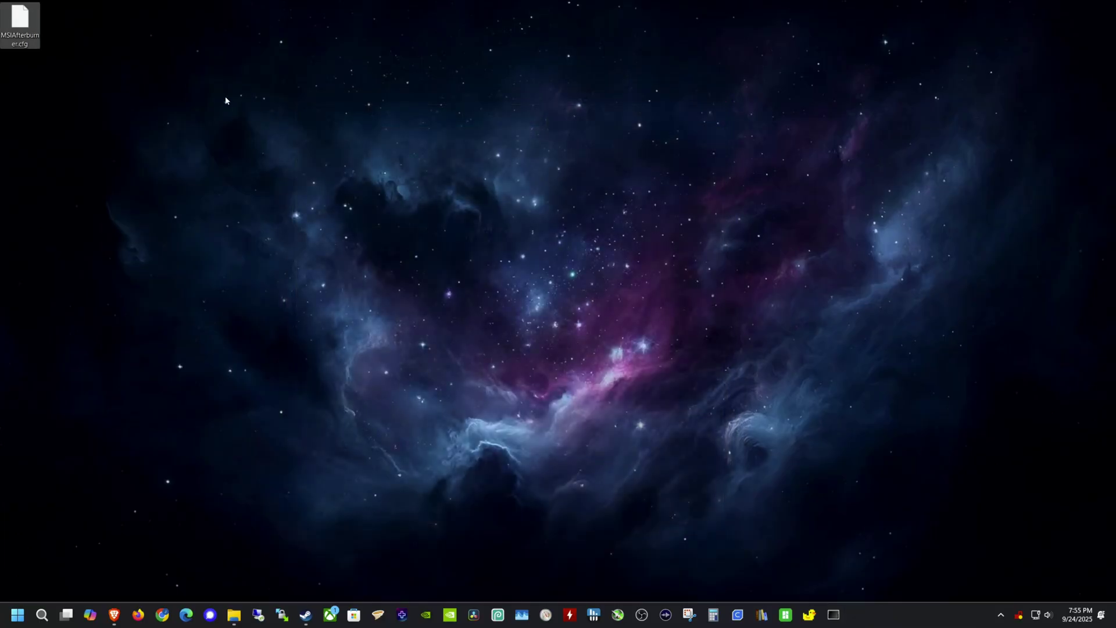
right_click(20, 27)
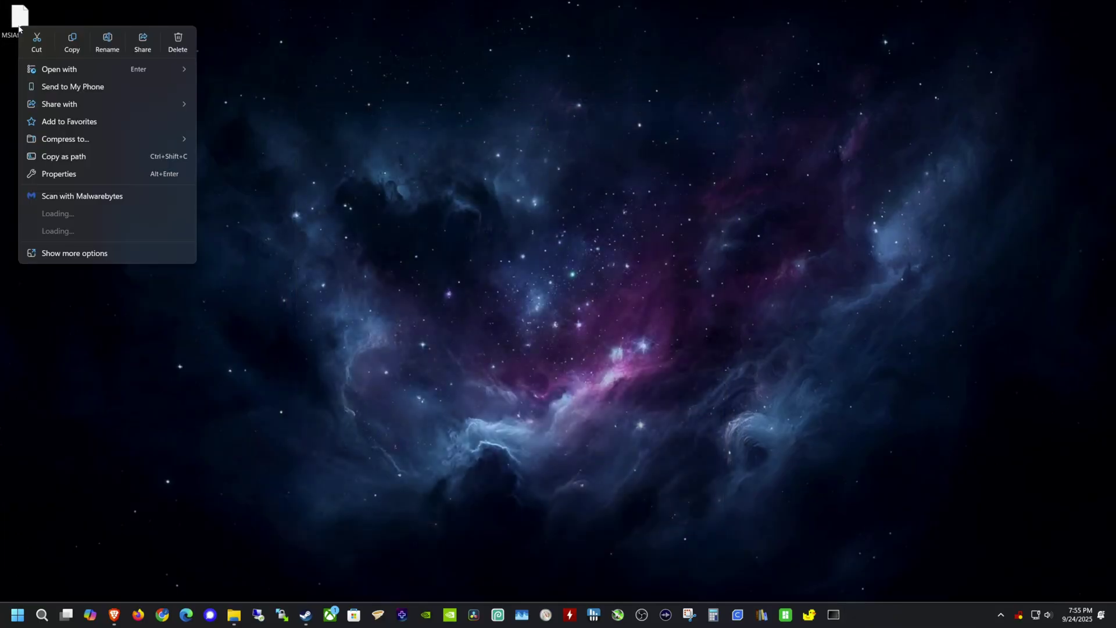
click(73, 43)
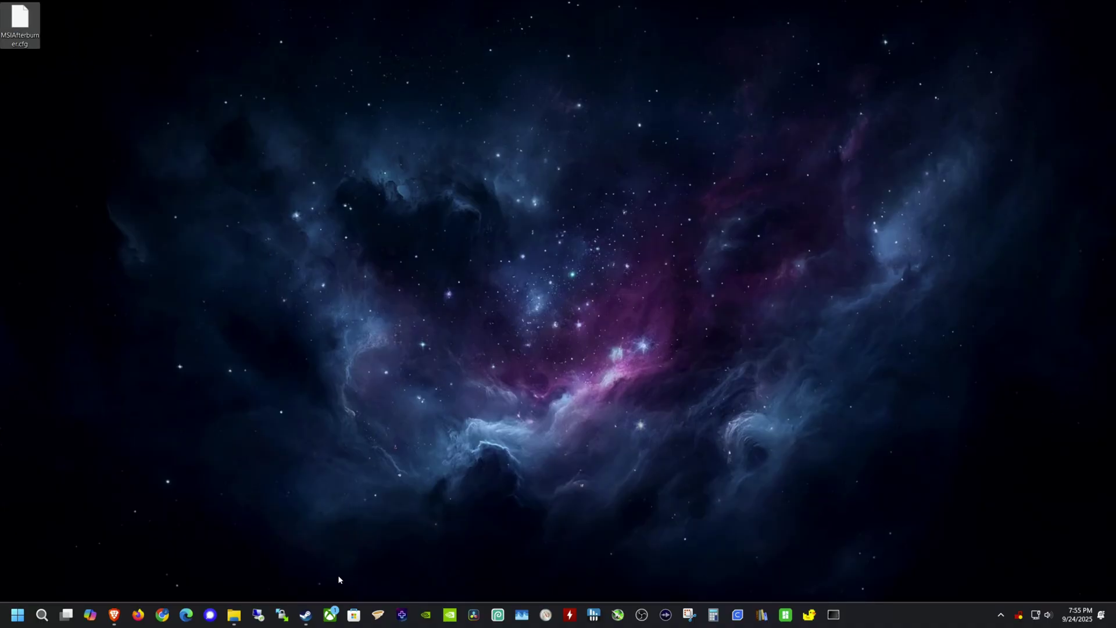
Paste it over the original in the MSI Afterburner folder with admin permission, then launch Afterburner.
click(233, 614)
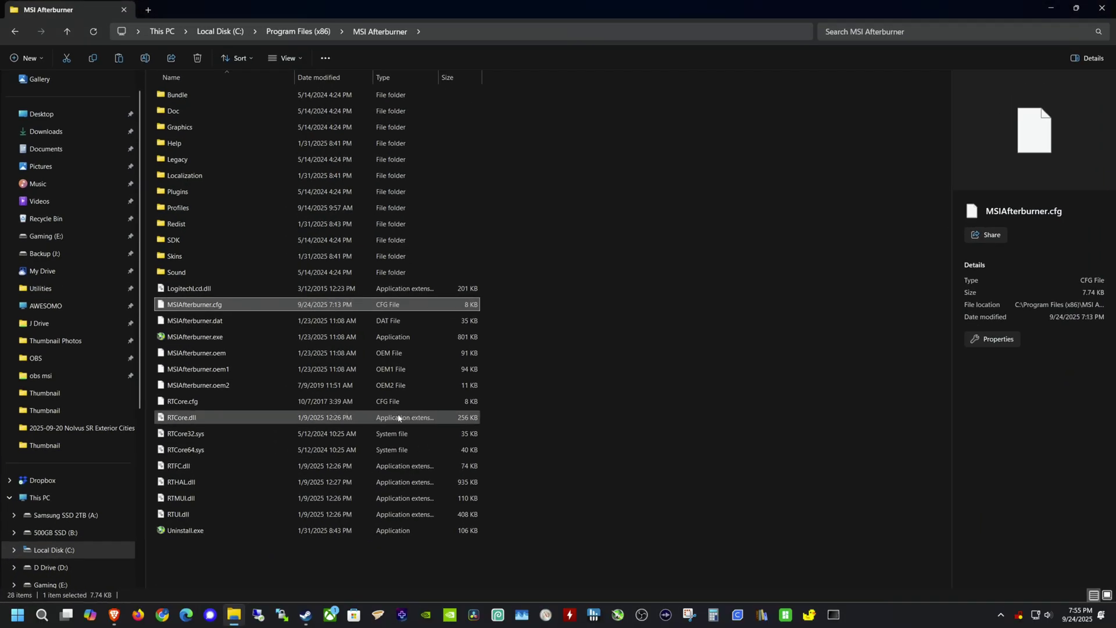
right_click(220, 552)
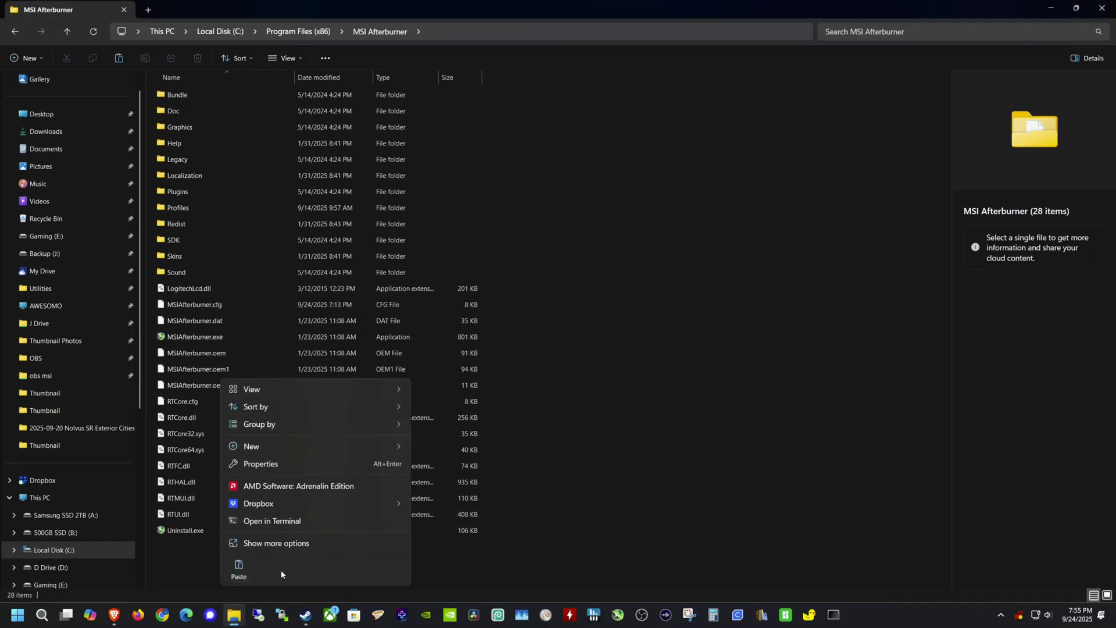
click(239, 570)
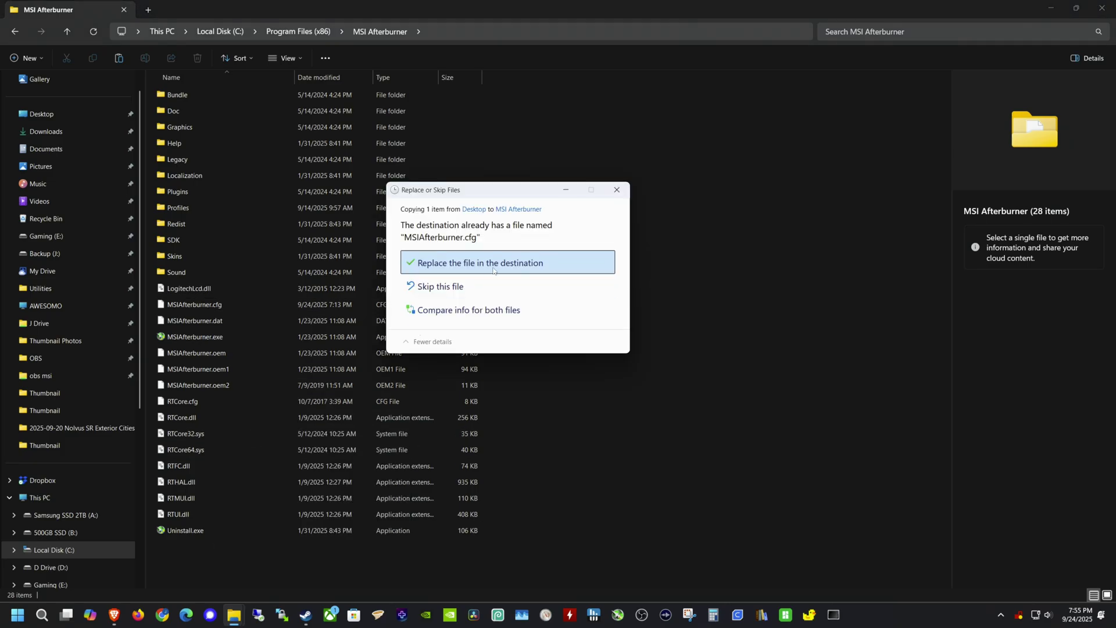
click(484, 265)
click(477, 257)
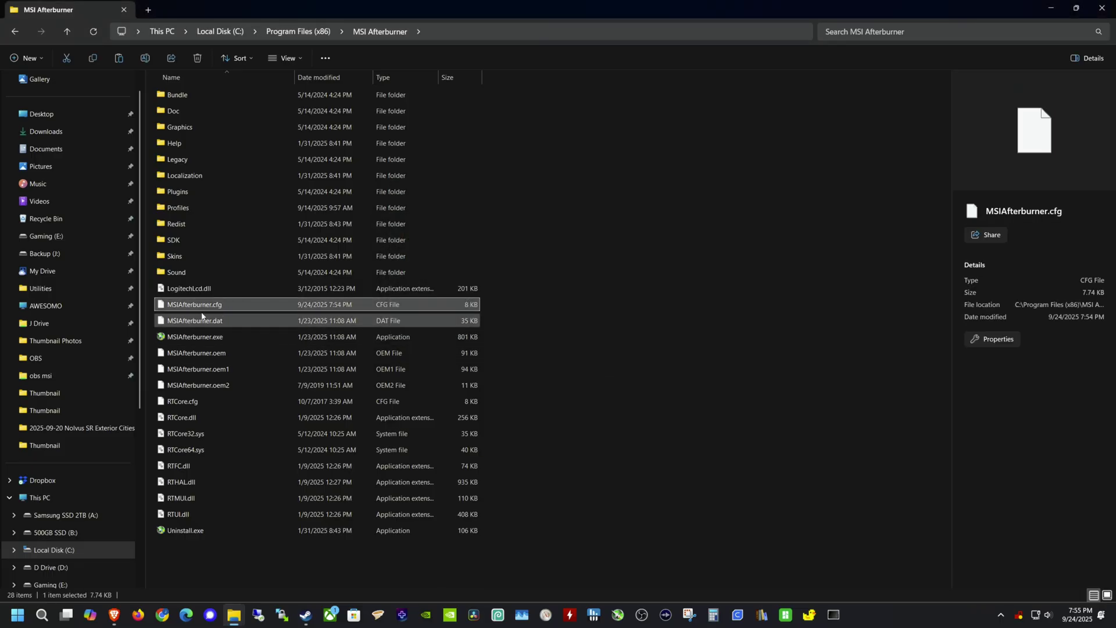
key(F2)
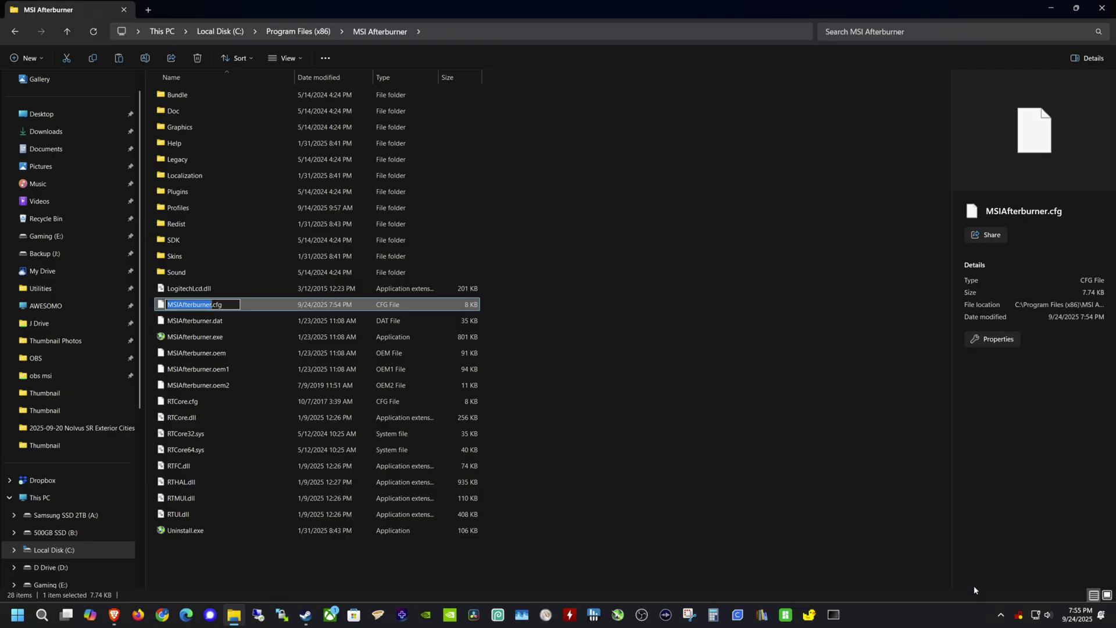
click(618, 614)
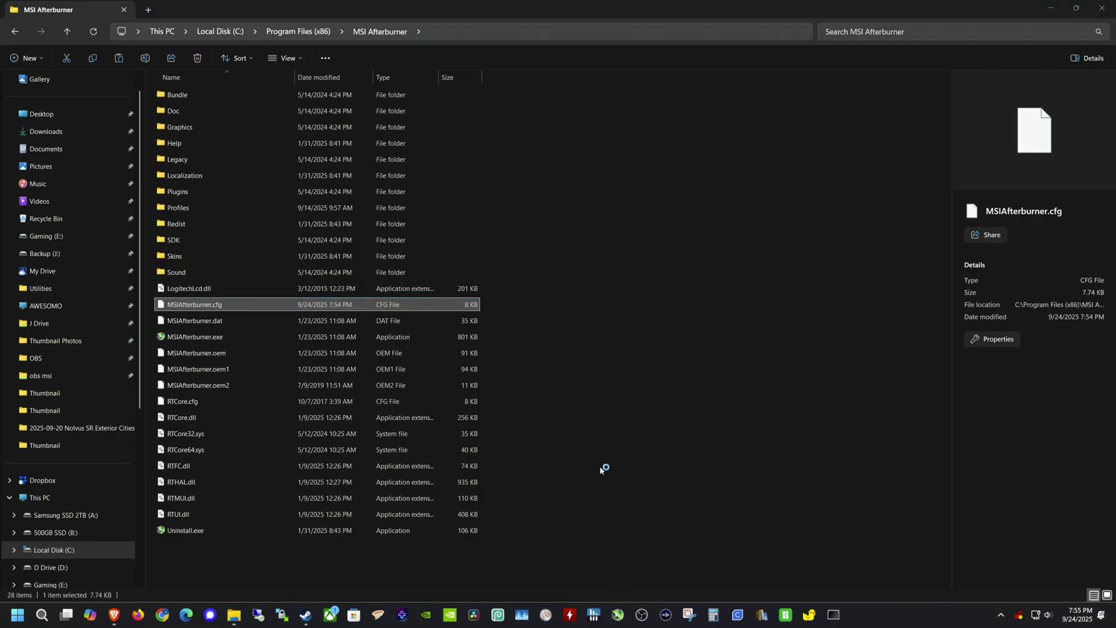
Open the curve editor with its new 700–1250 mV, 0–3500 MHz axes, and apply profile 5.
click(1051, 8)
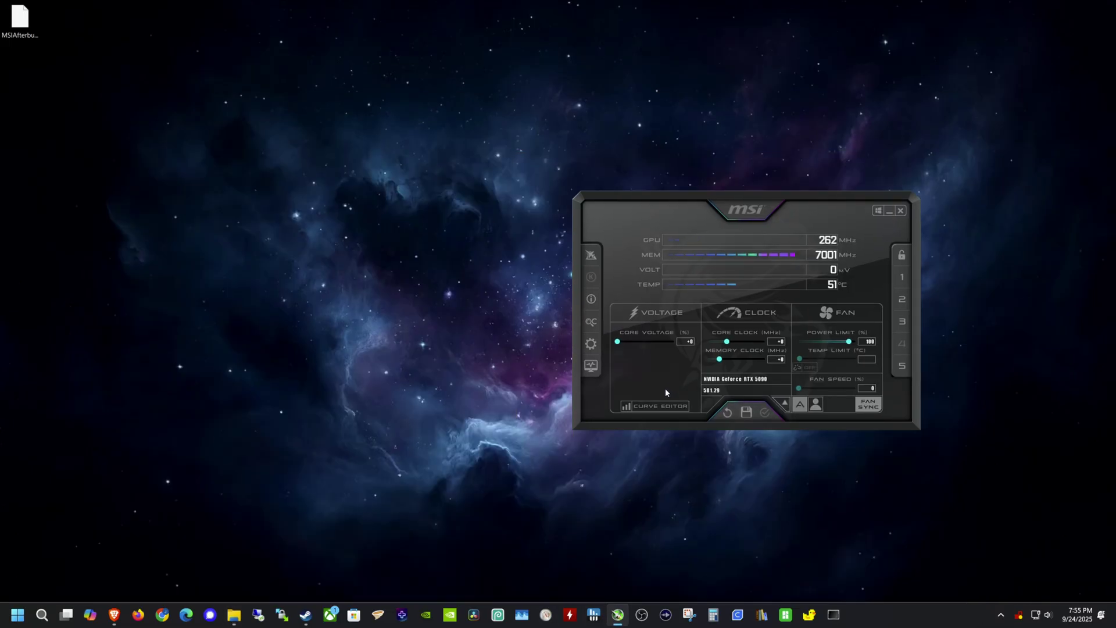
click(652, 407)
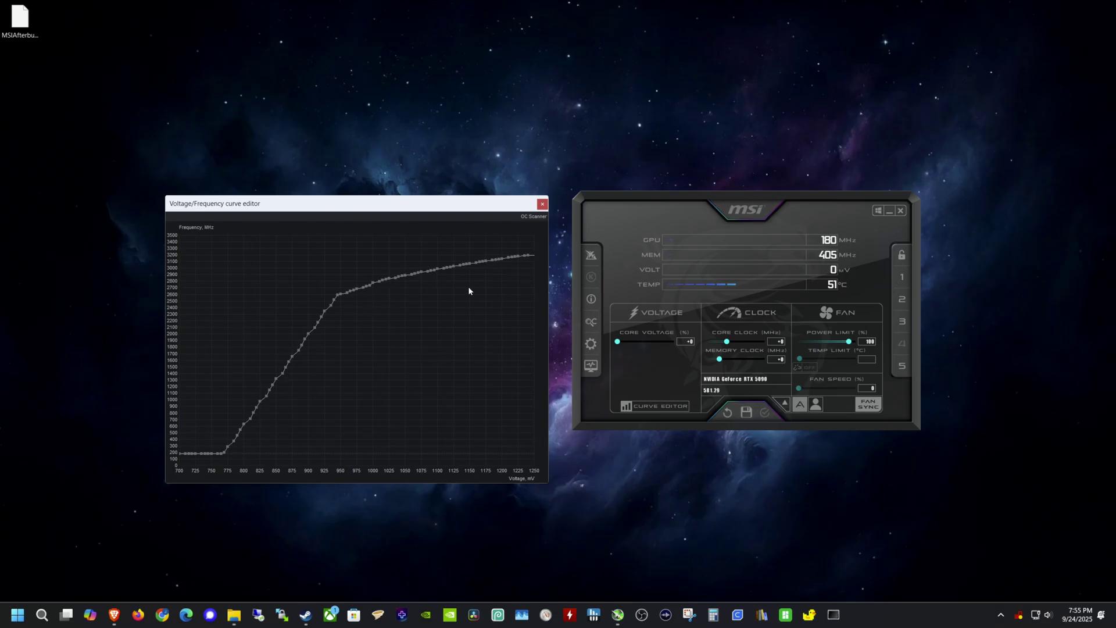
click(902, 367)
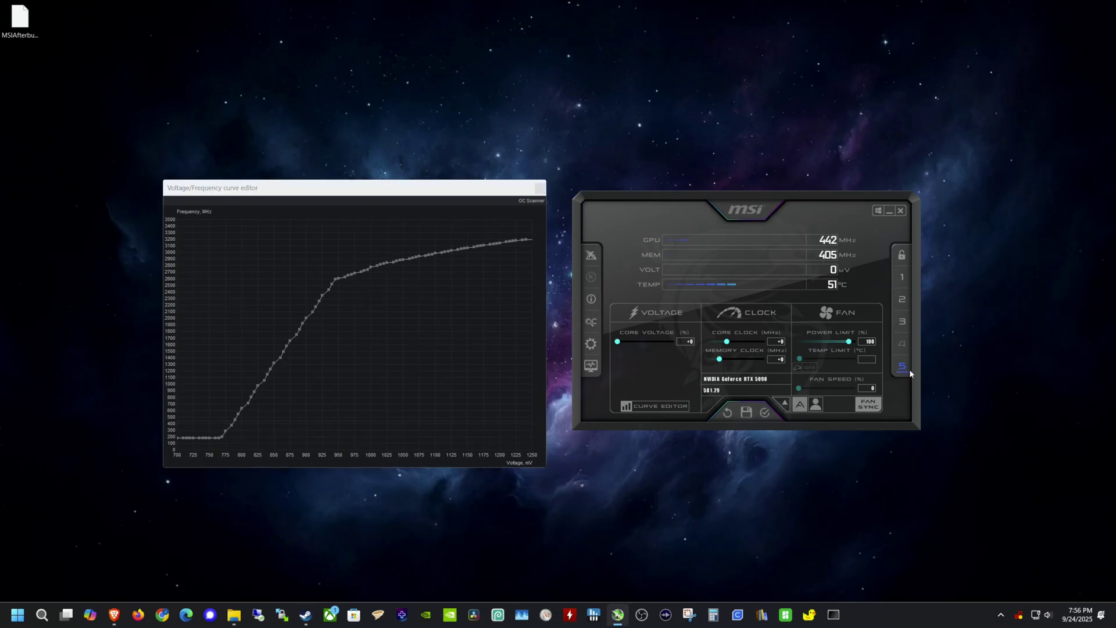
click(765, 410)
Raise the 900 mV point to about 2900 MHz, flatten all higher points, and apply the curve.
drag(306, 320, 304, 318)
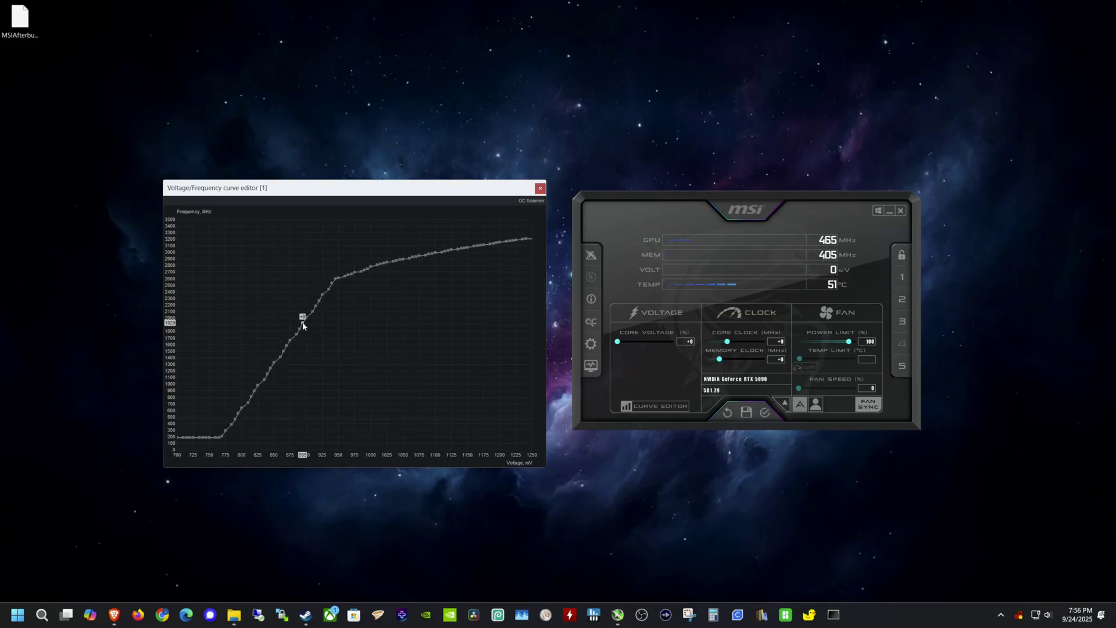
click(302, 327)
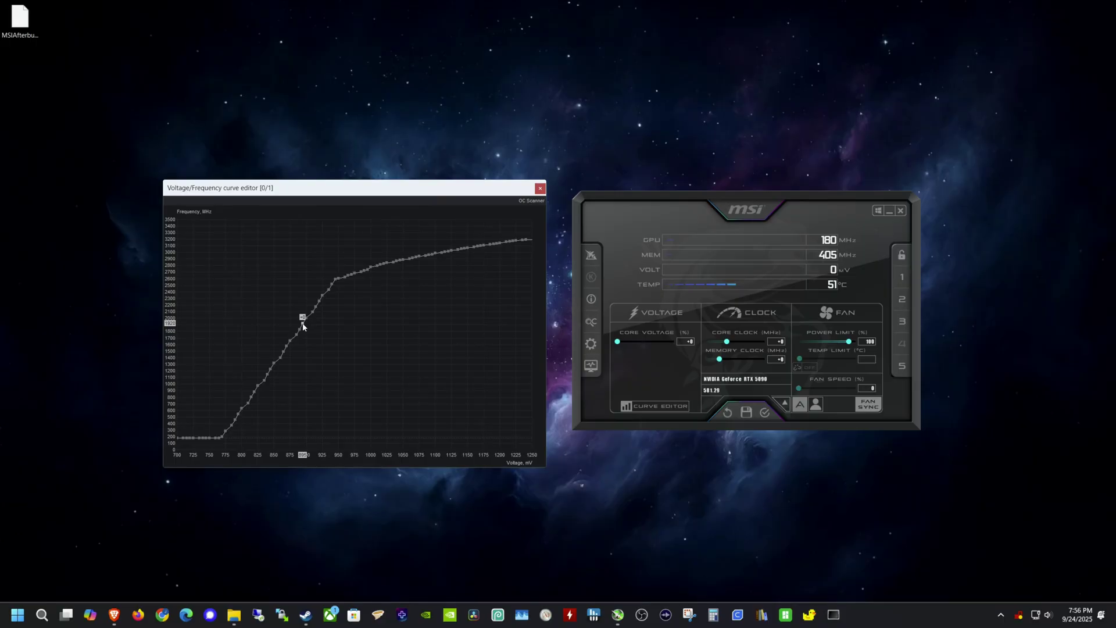
drag(303, 326, 305, 261)
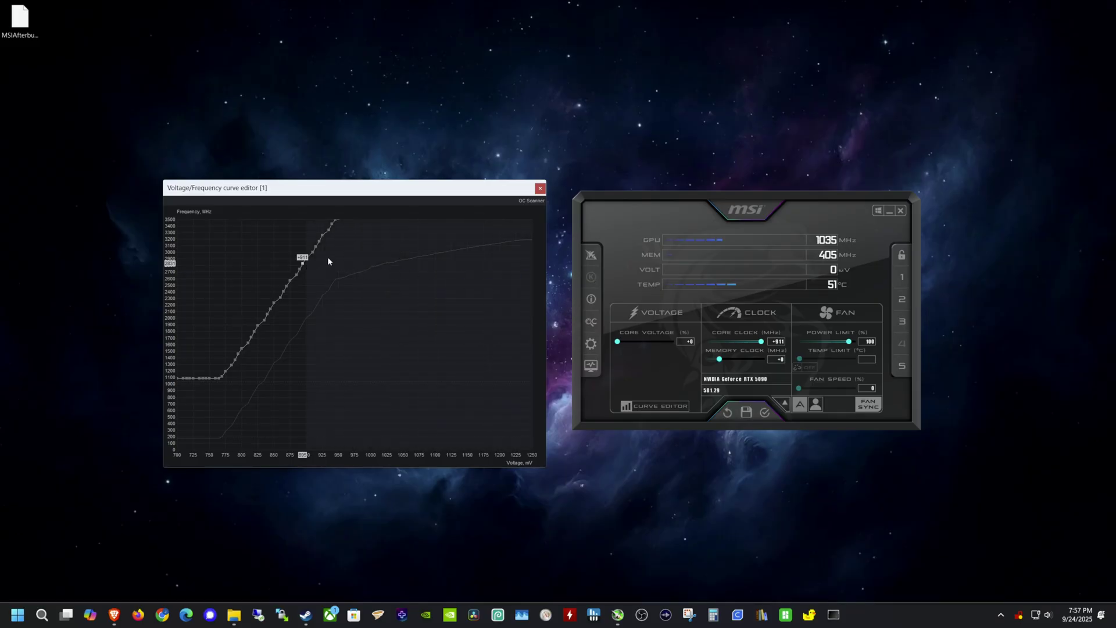
drag(312, 255, 313, 445)
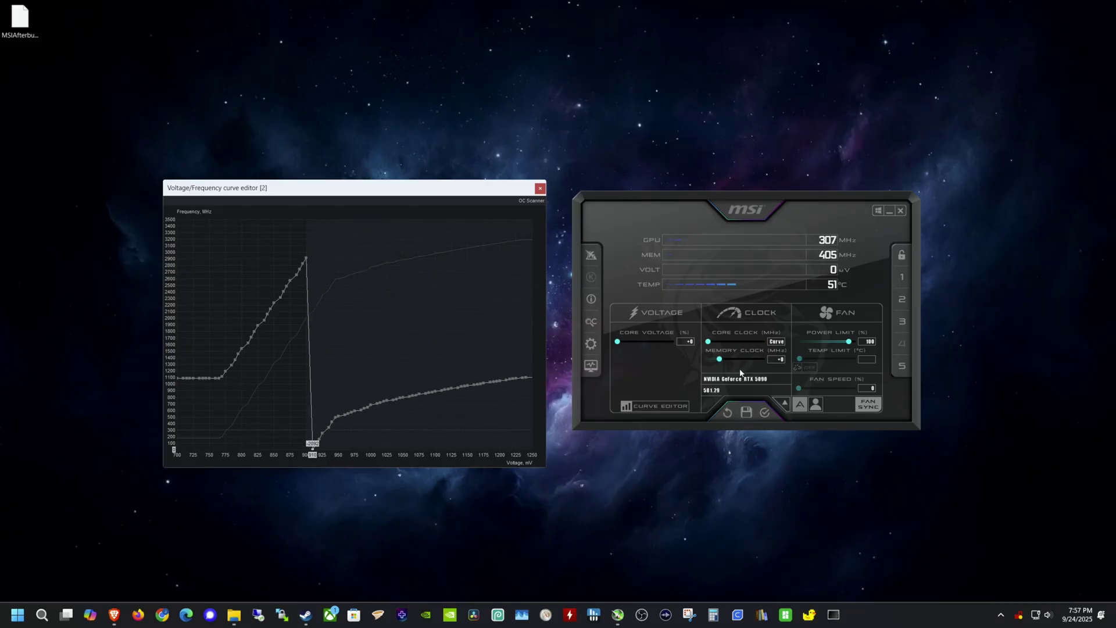
click(764, 414)
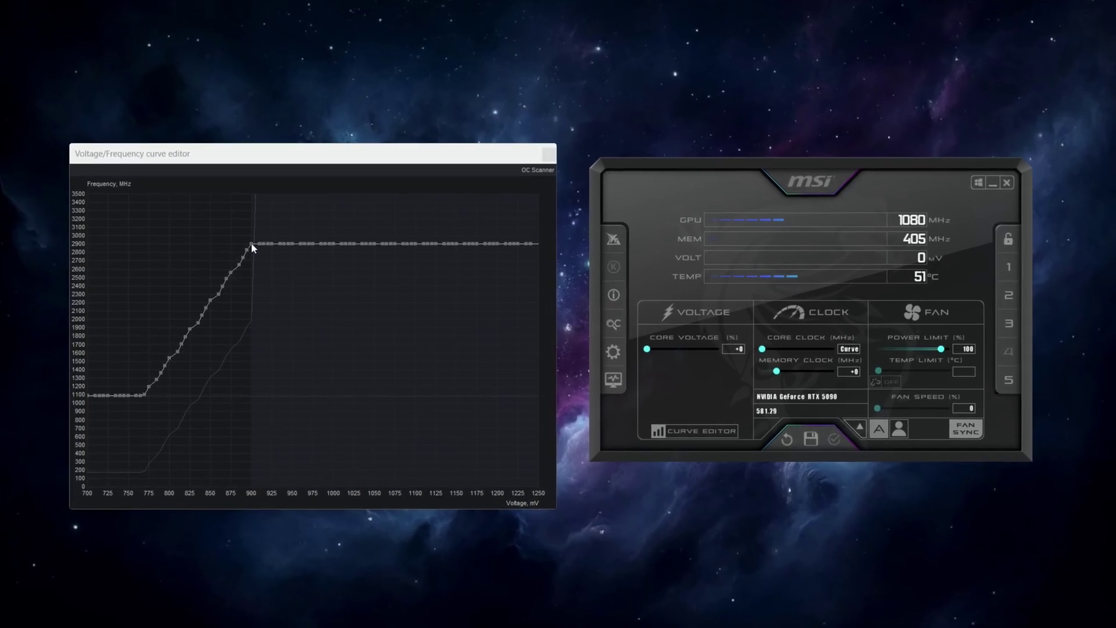
click(263, 249)
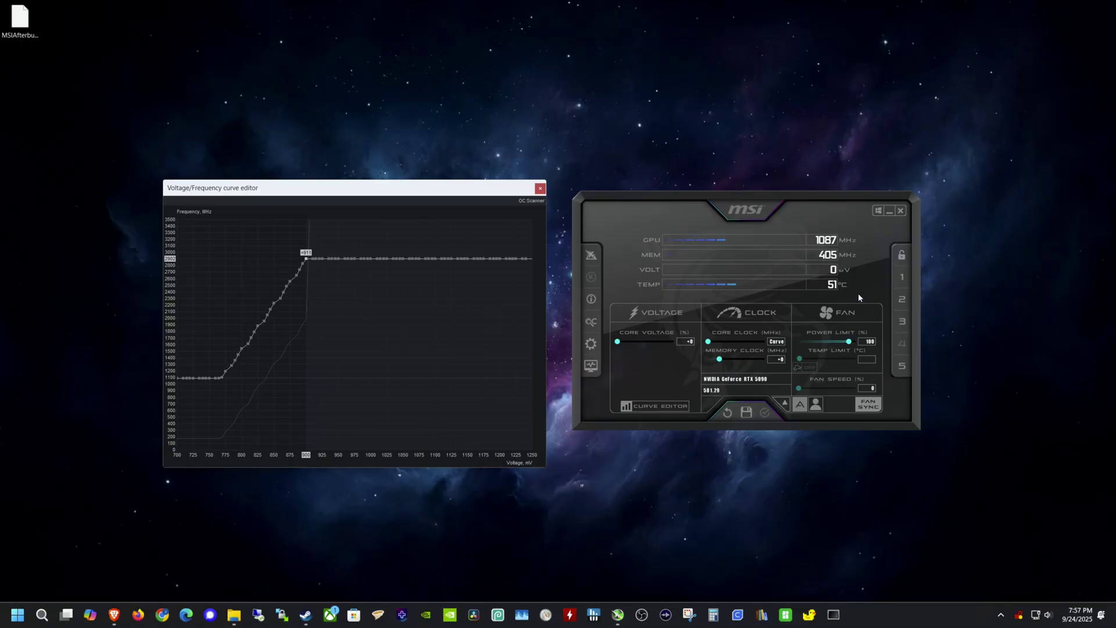
click(858, 293)
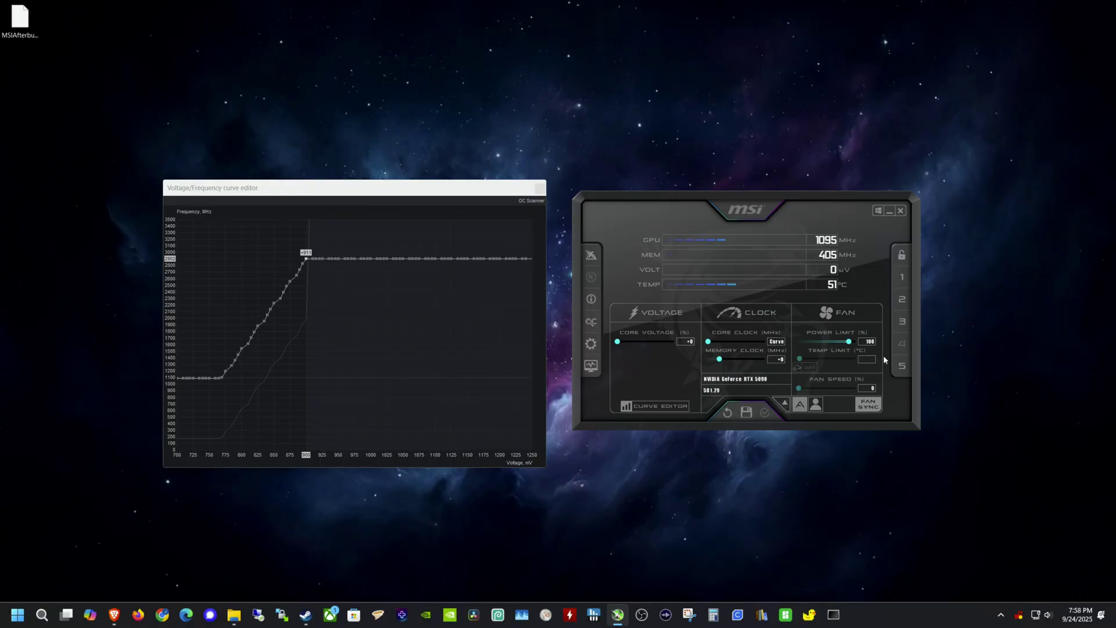
Reload and apply profile 5's stock curve, then step from the 815 mV point to 820 mV.
click(903, 368)
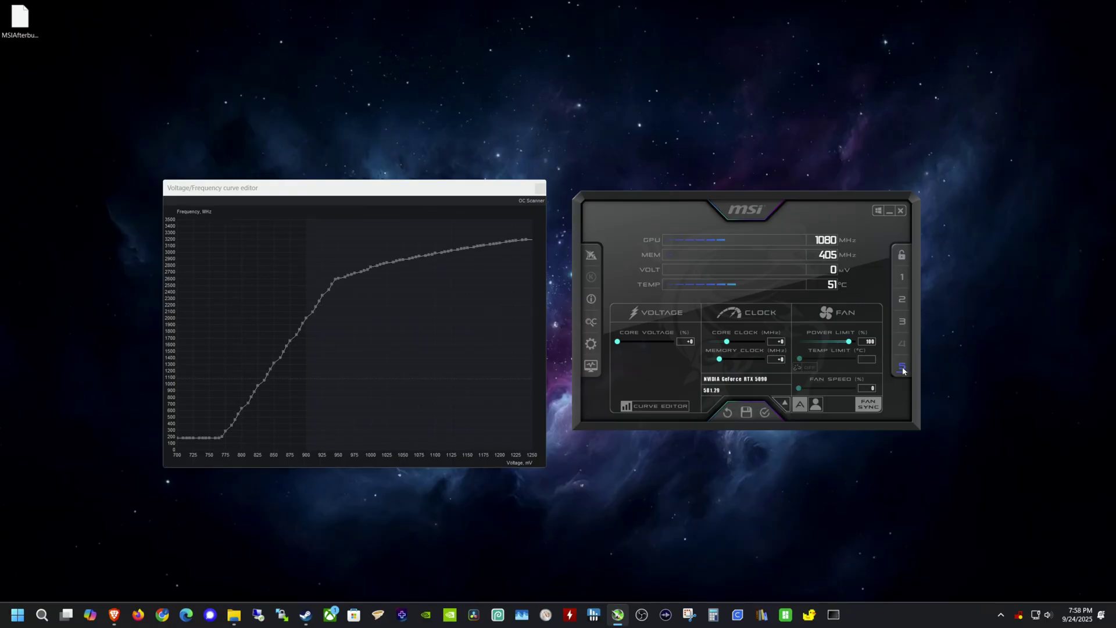
click(767, 411)
click(260, 418)
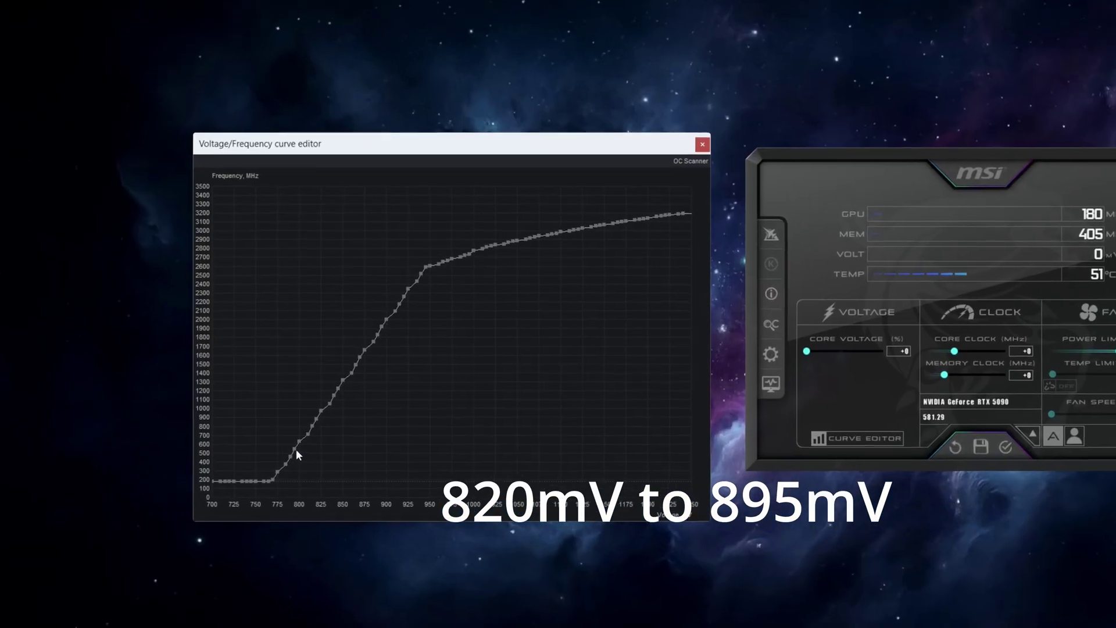
mouse_move(296, 451)
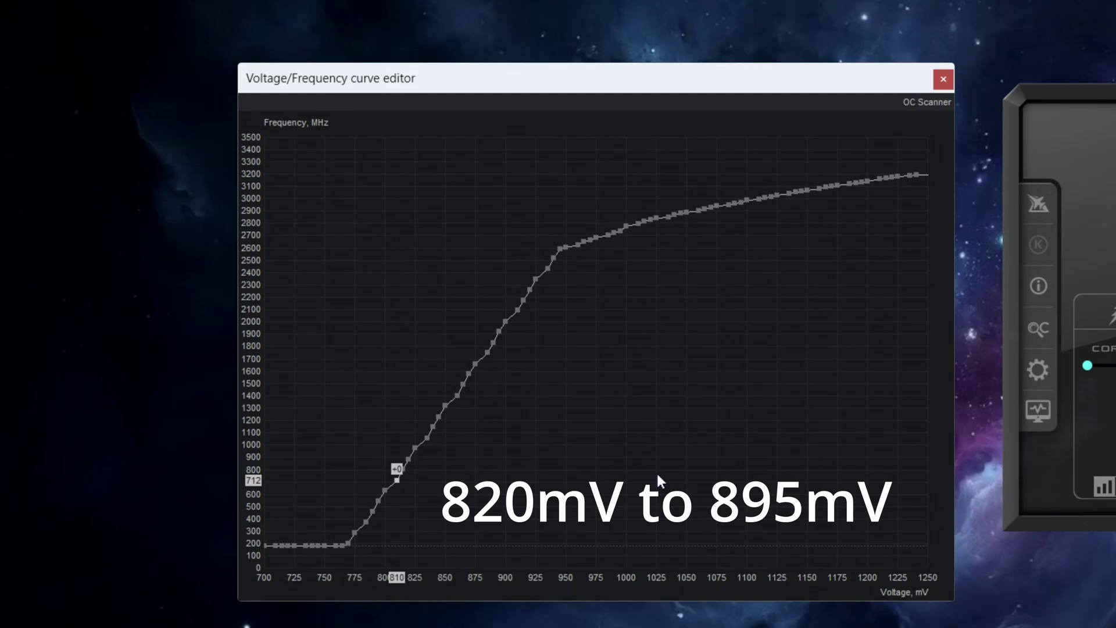
key(Right)
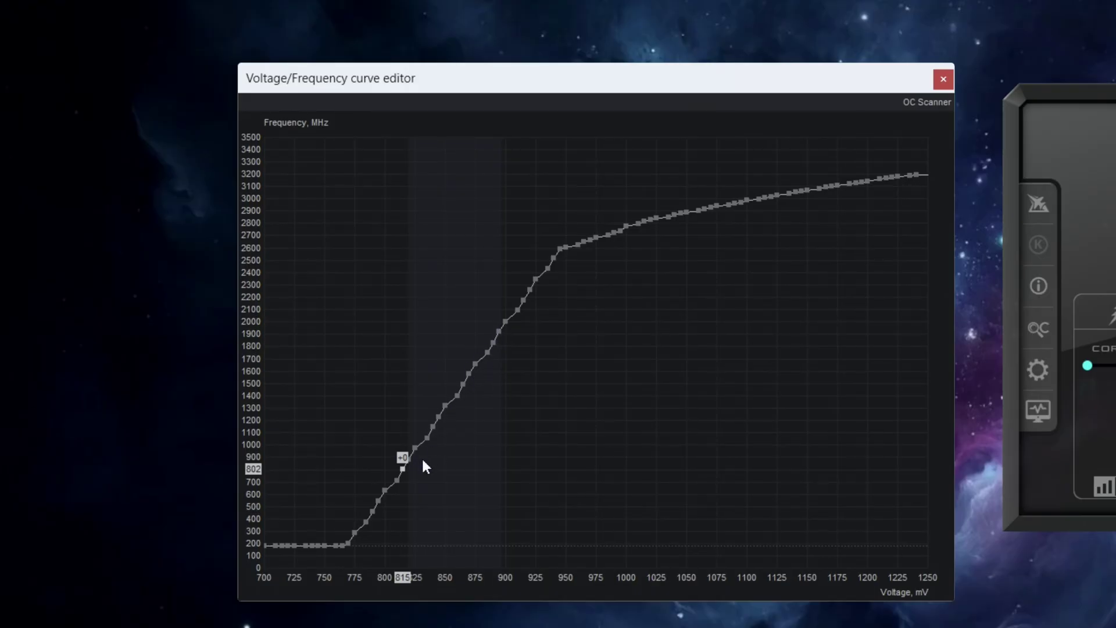
Drag the 895 mV curve point up and fine-tune it to 2838 MHz (+918).
click(500, 331)
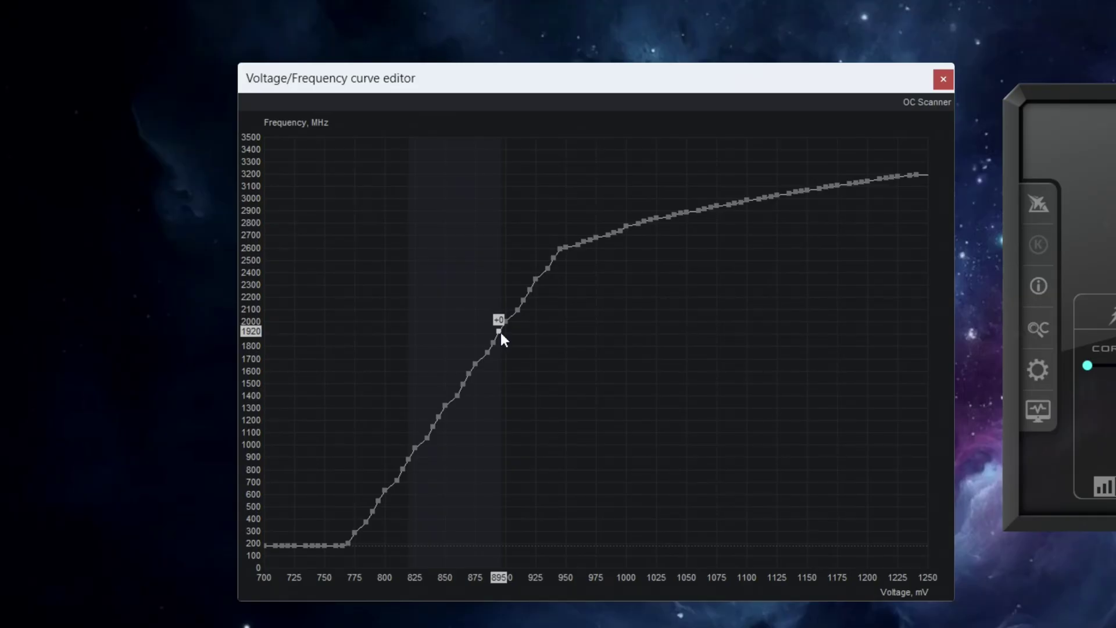
drag(499, 330, 506, 270)
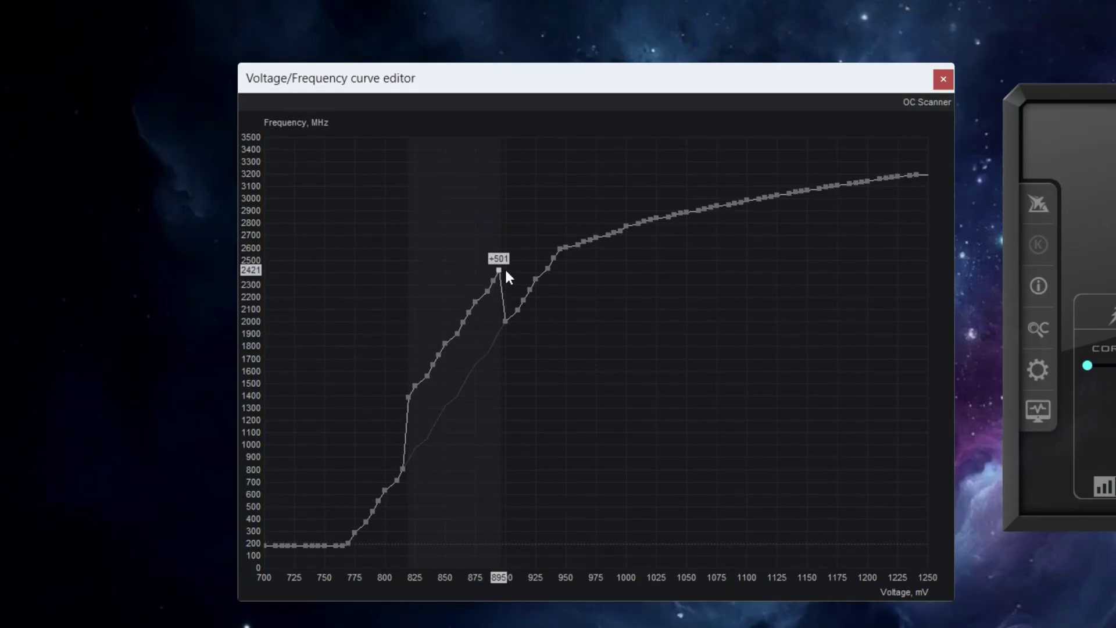
drag(506, 271, 515, 224)
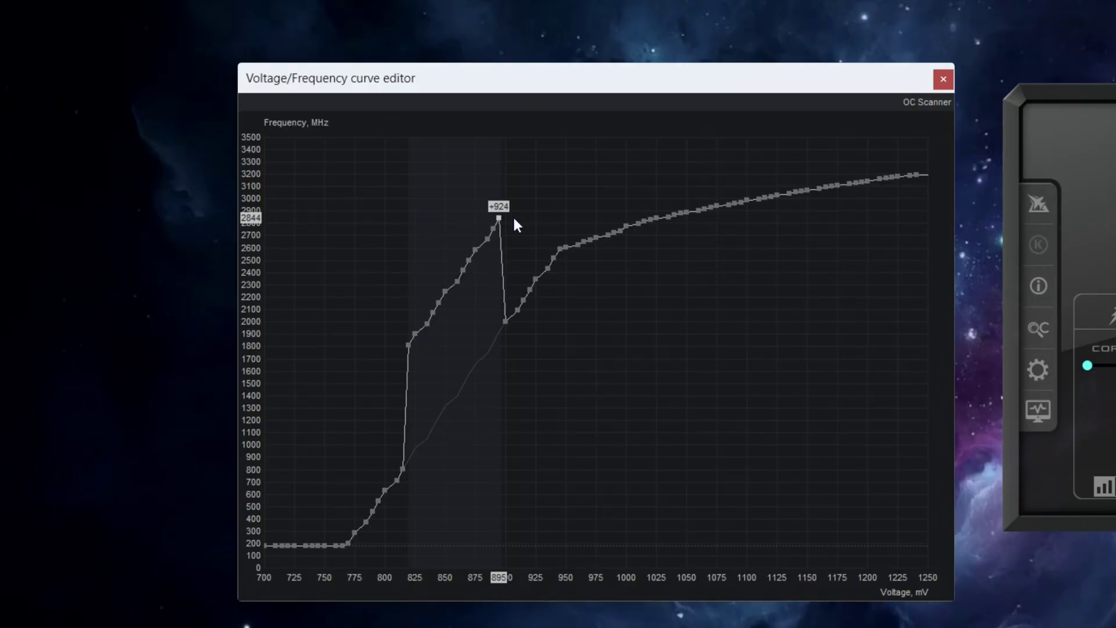
key(Up)
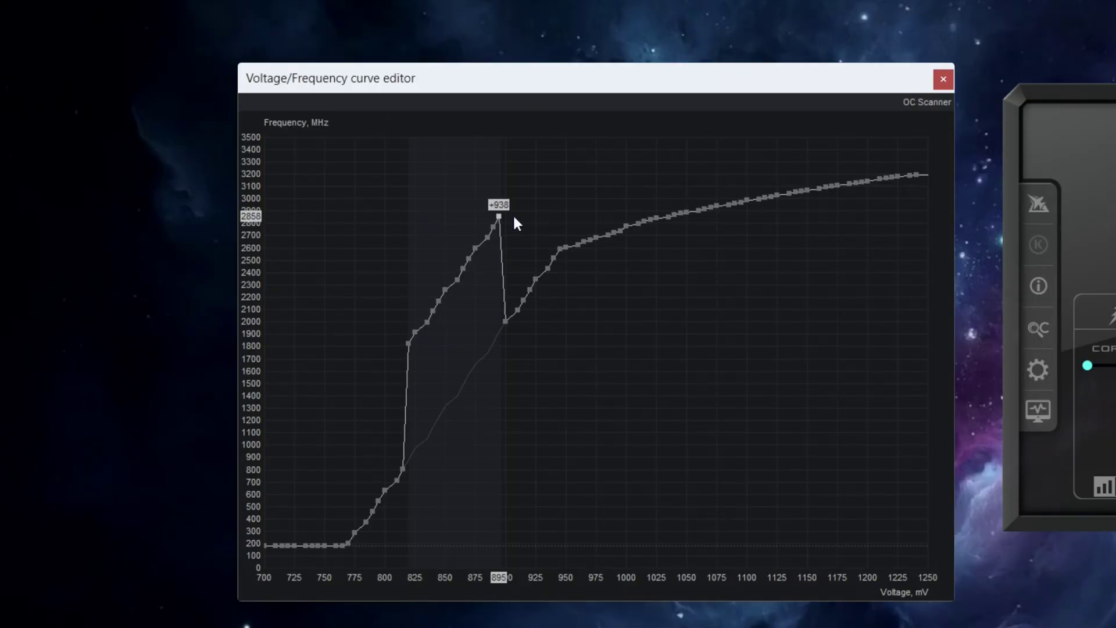
key(Down)
key(Down)
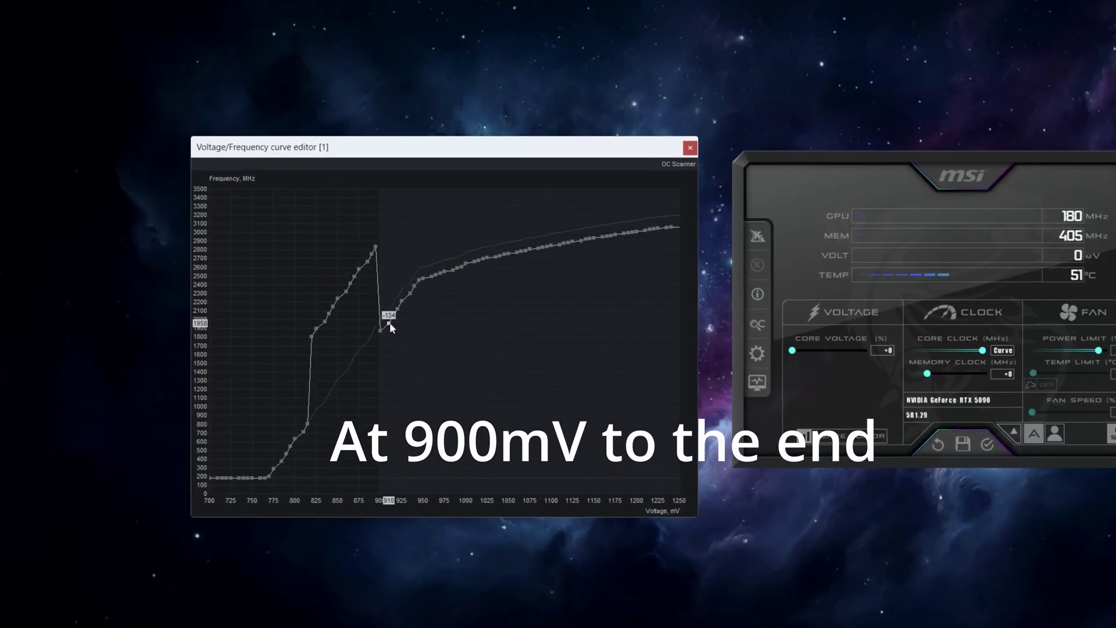
Flatten all points from 900 mV onward to the 895 mV level and apply the curve.
drag(437, 313, 324, 445)
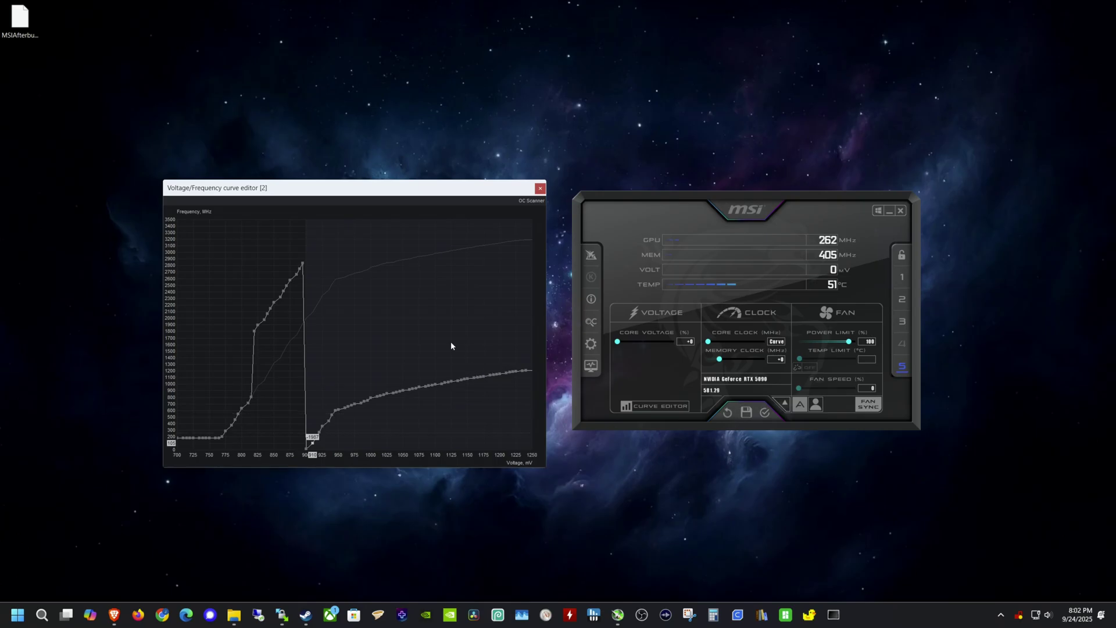
click(769, 412)
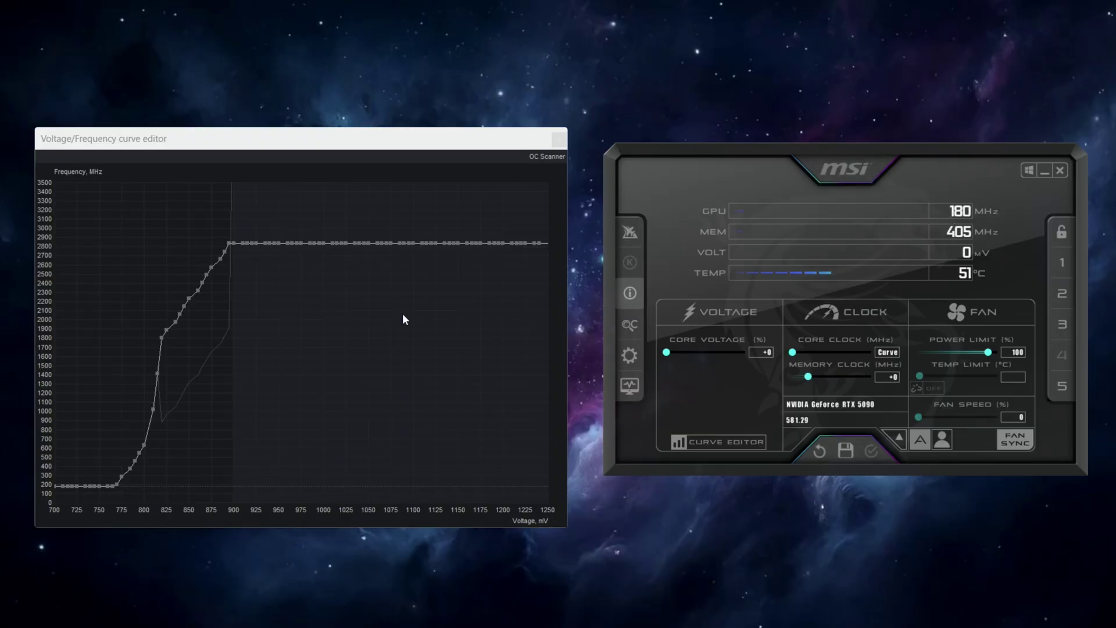
Set memory clock offset to +2000 and power limit to 104, then apply with the curve.
click(229, 243)
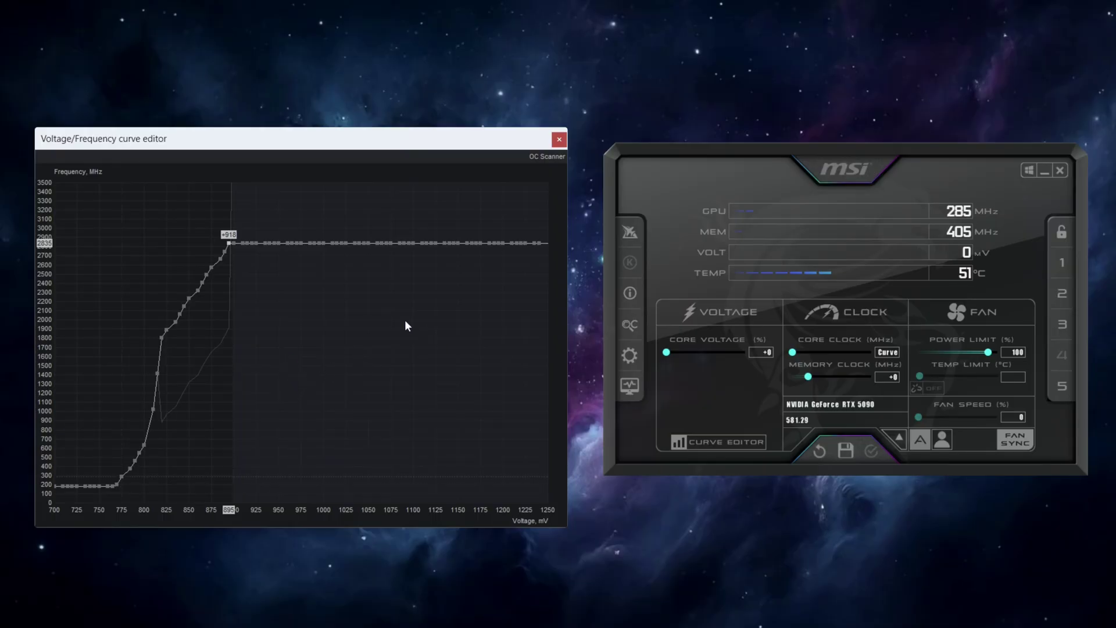
click(869, 450)
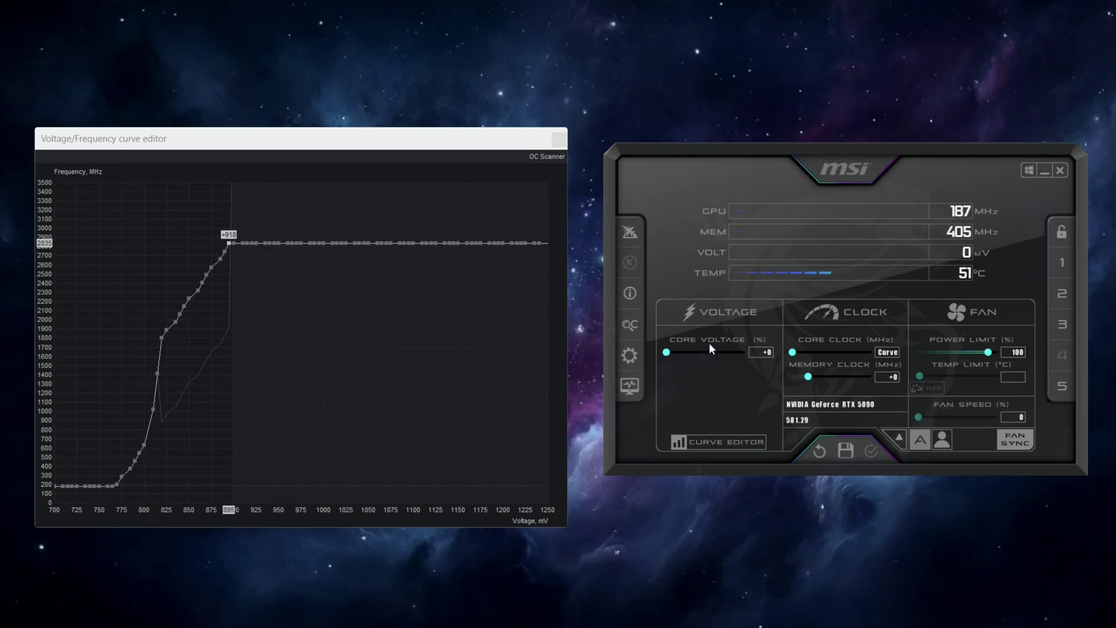
click(809, 375)
drag(809, 376, 880, 377)
drag(870, 377, 860, 378)
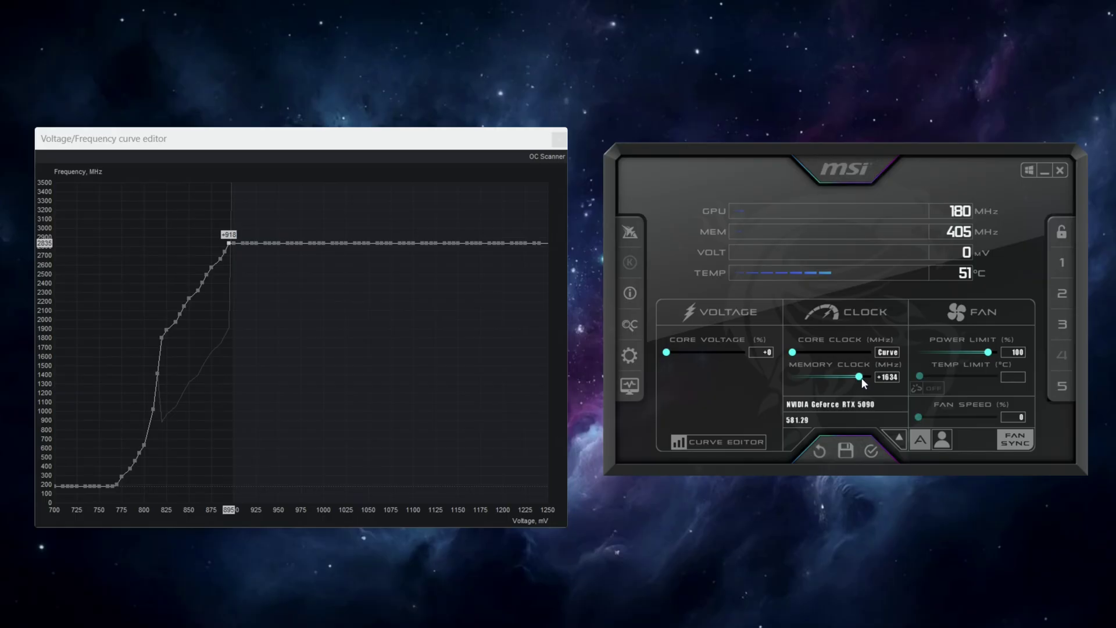
drag(861, 379, 887, 381)
drag(988, 353, 996, 357)
click(872, 451)
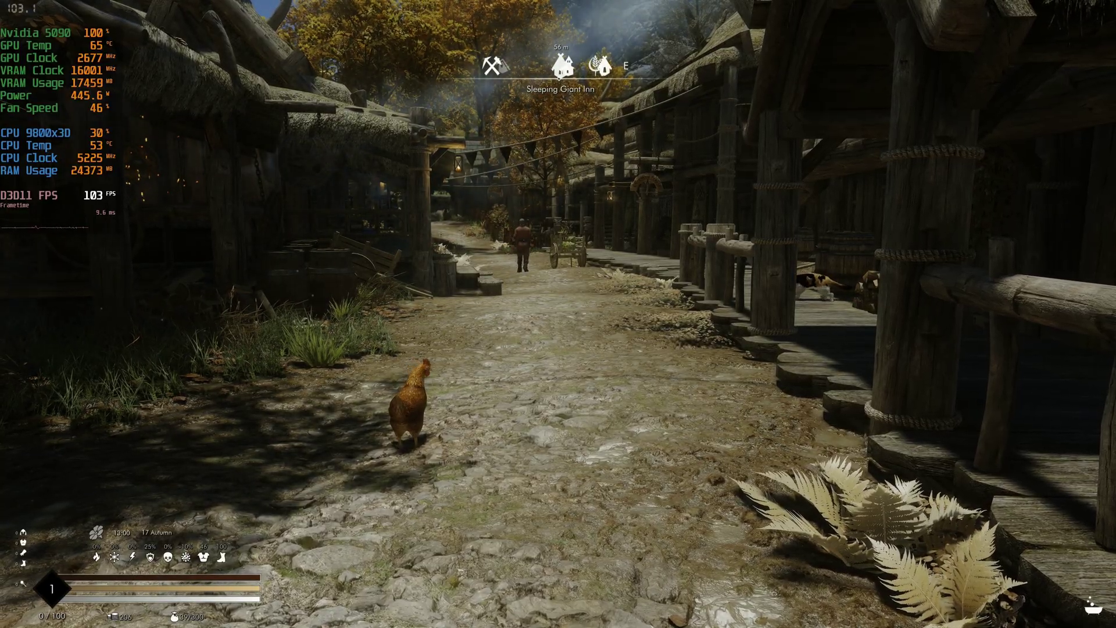
Switch to third person and walk Riverwood's street toward the Sleeping Giant Inn and back.
key(f)
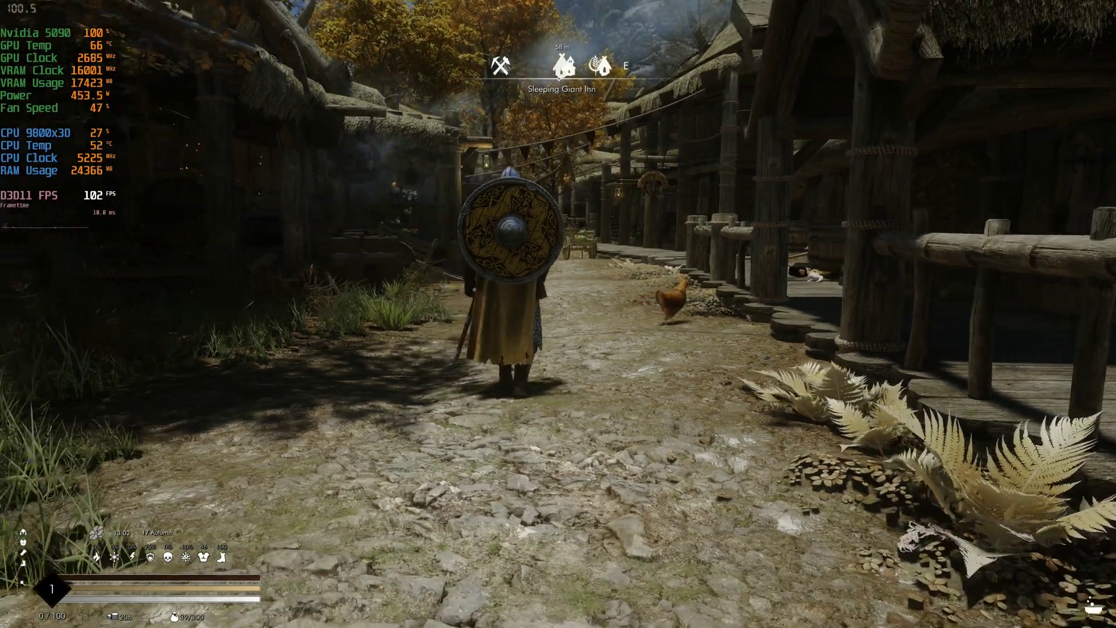
key(w)
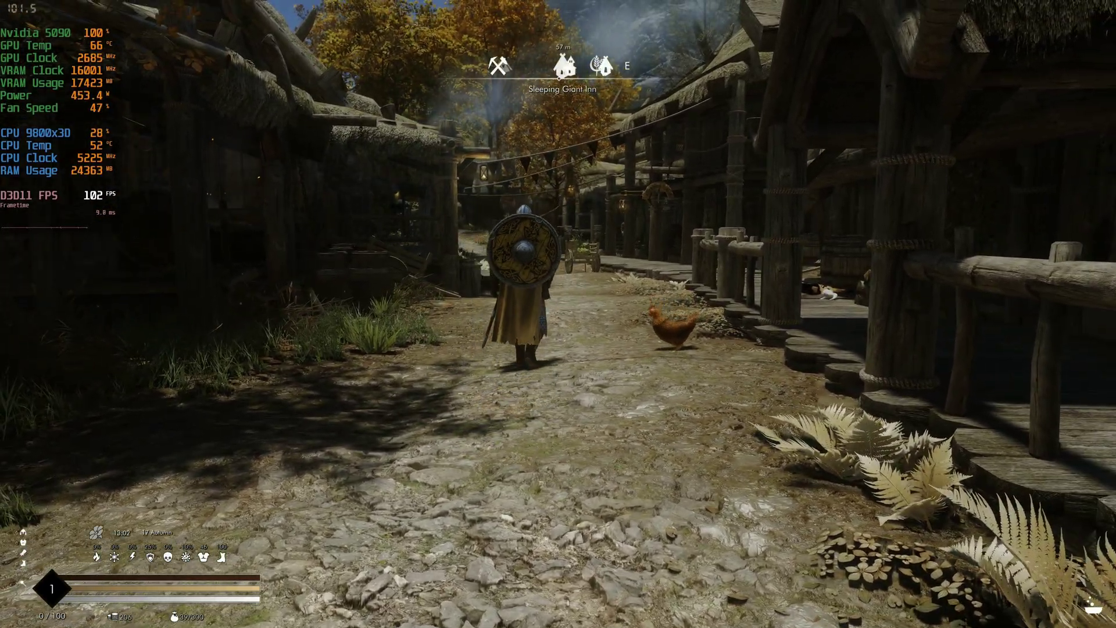
key(w)
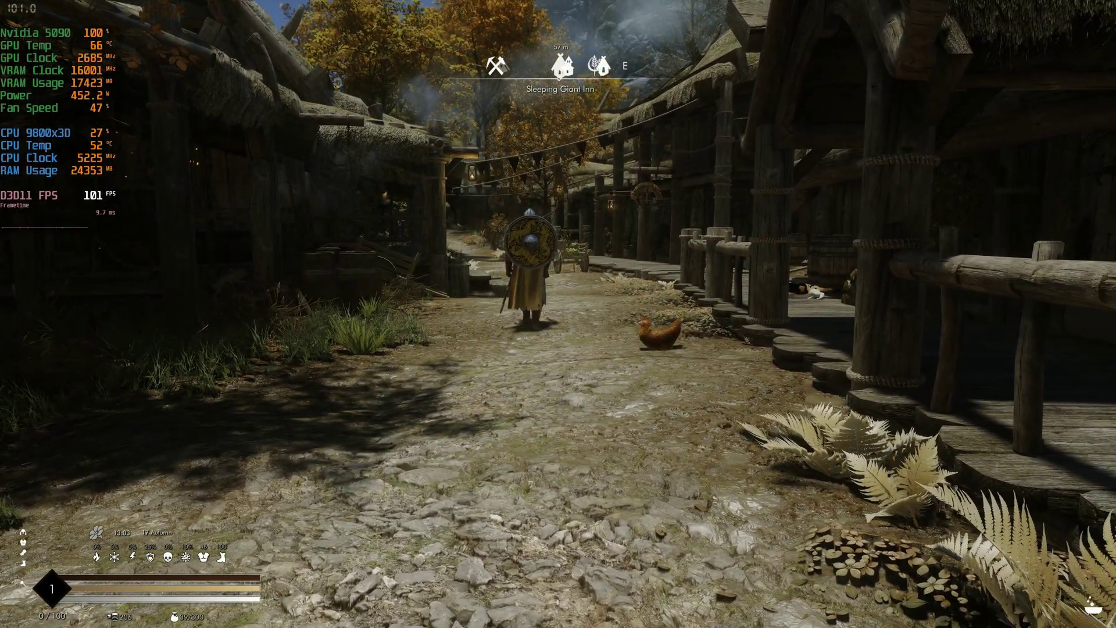
key(w)
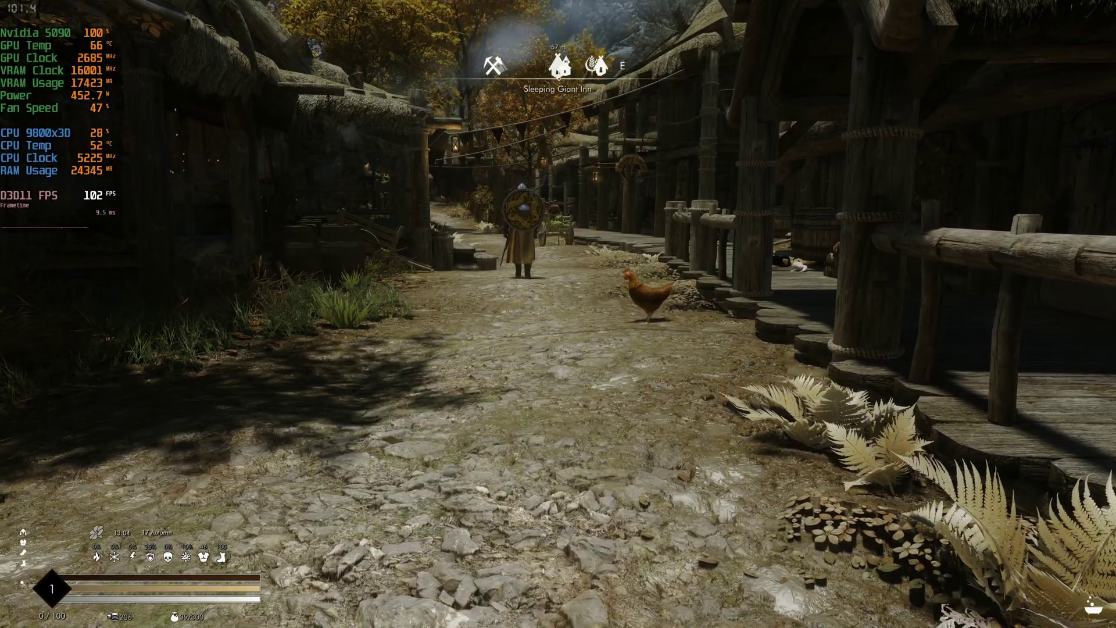
key(w)
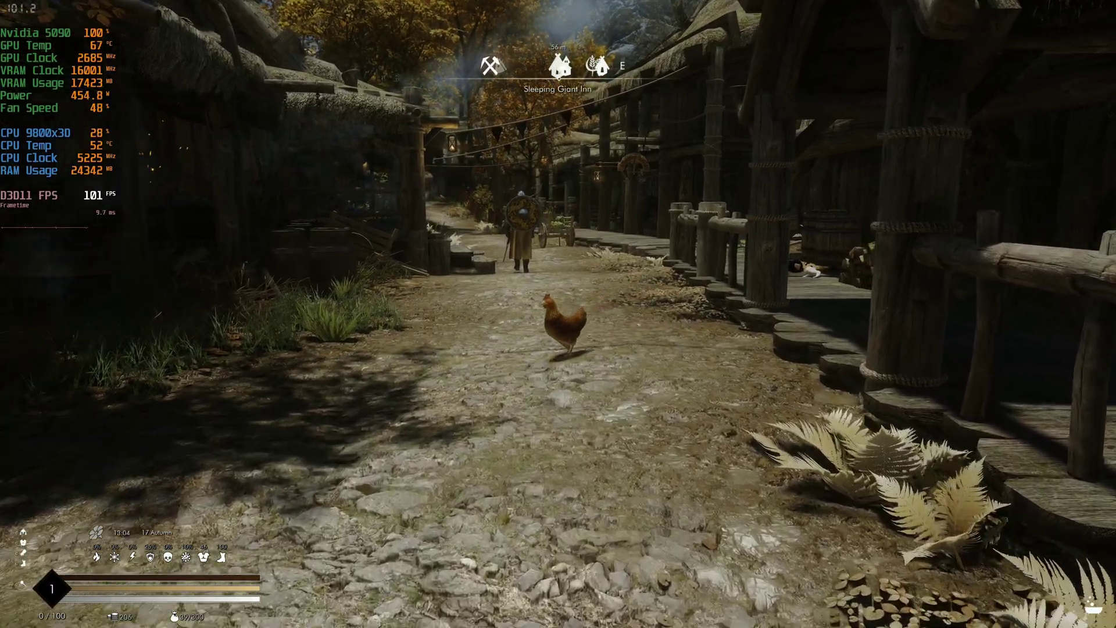
key(w)
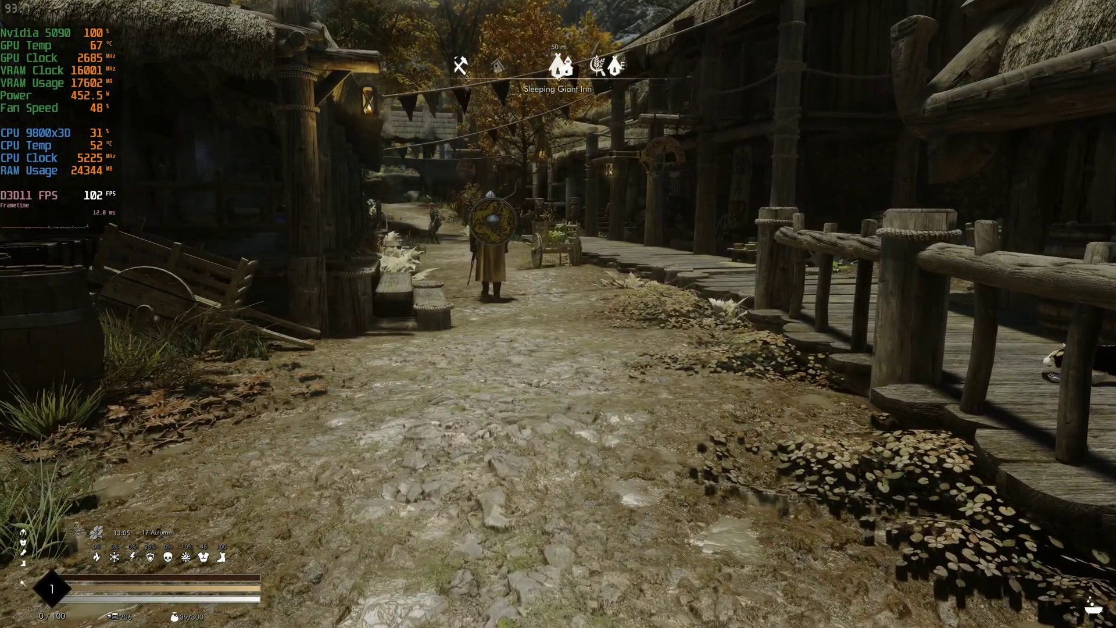
key(s)
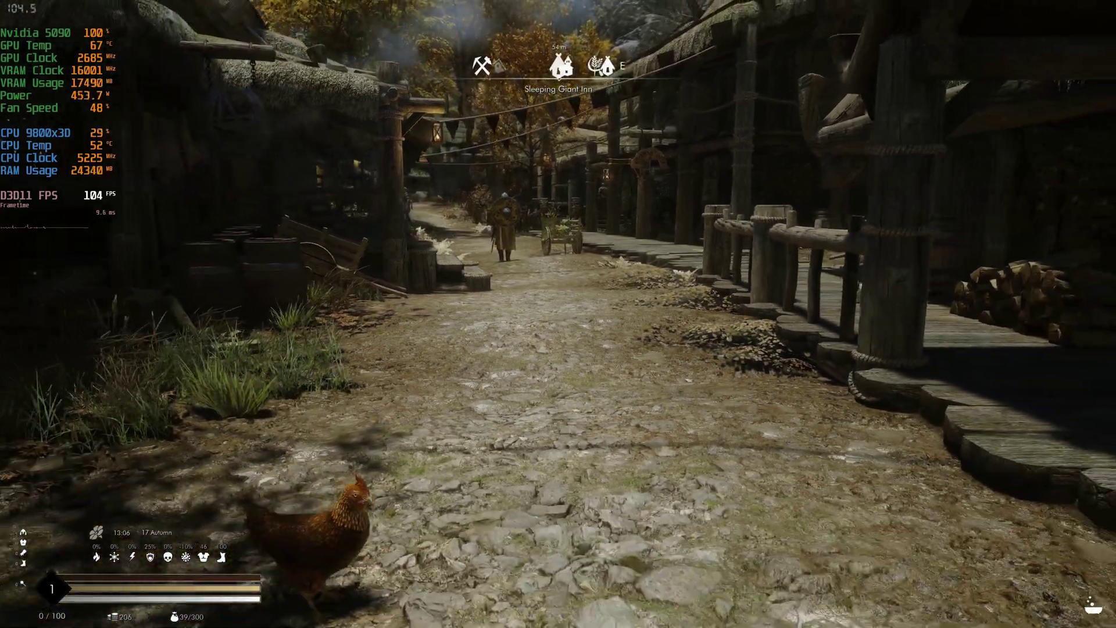
key(s)
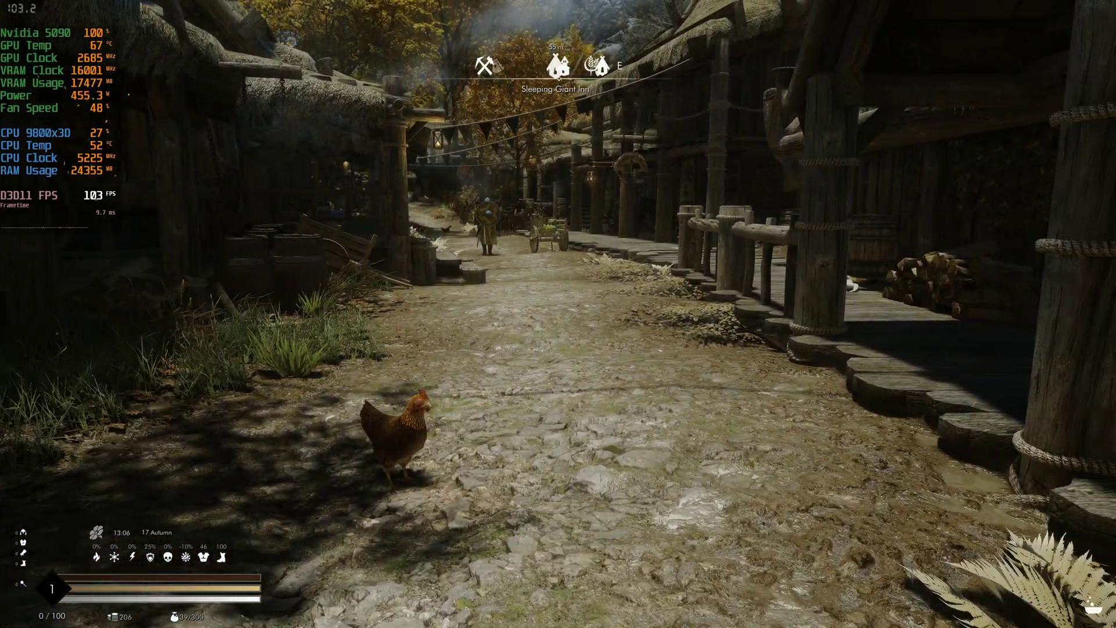
key(w)
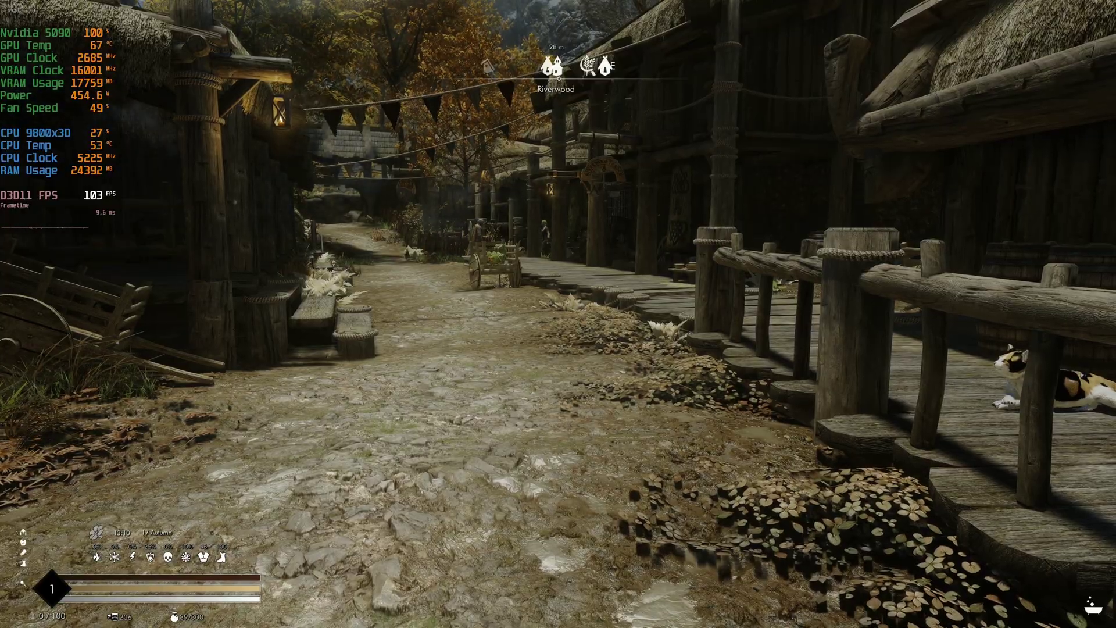
Walk along Riverwood's road past the cart toward Riverfall Cottage and the bridge.
key(a)
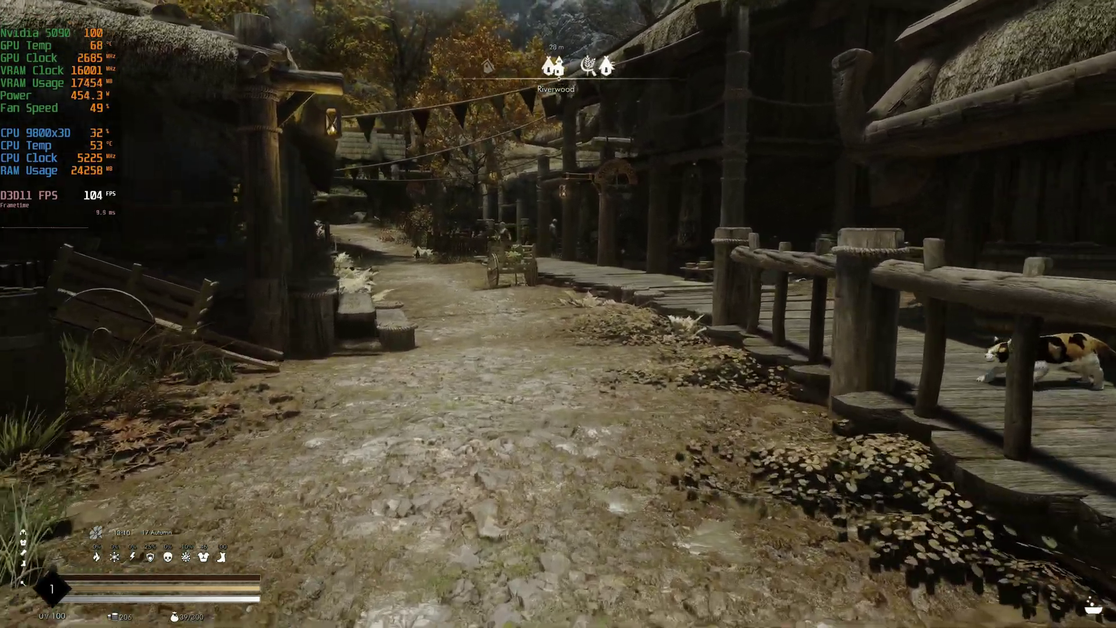
key(w)
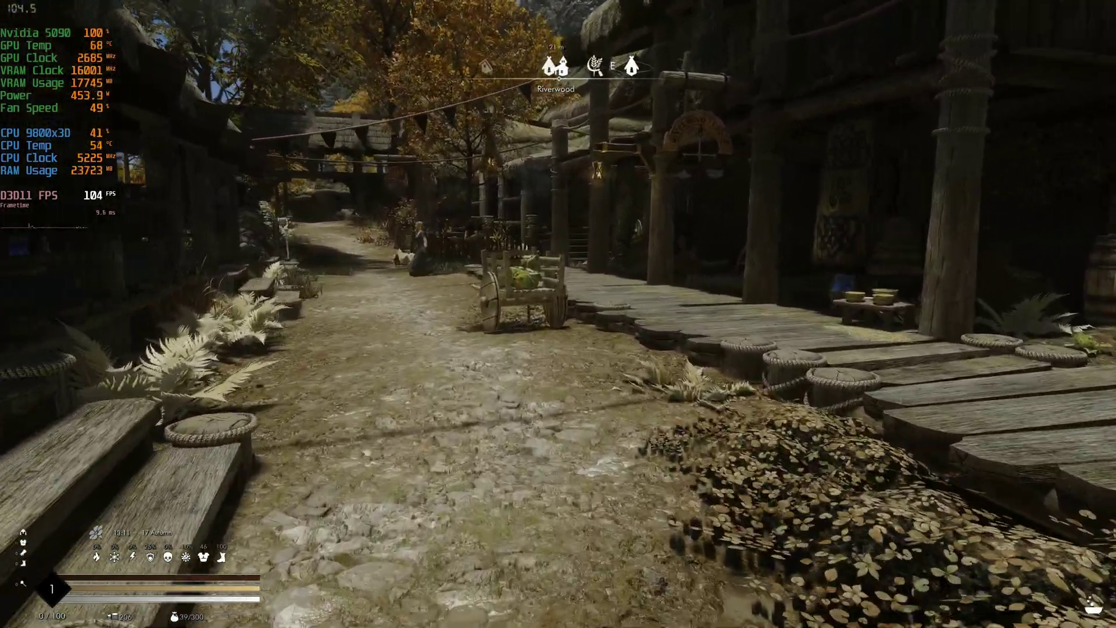
key(w)
mouse_move(558, 314)
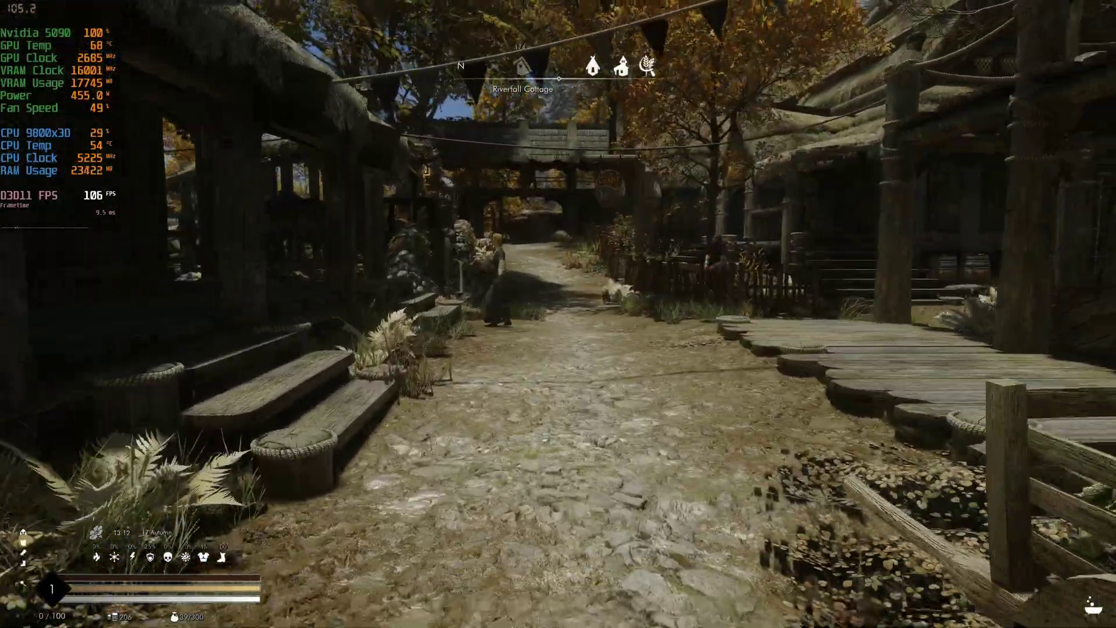
key(w)
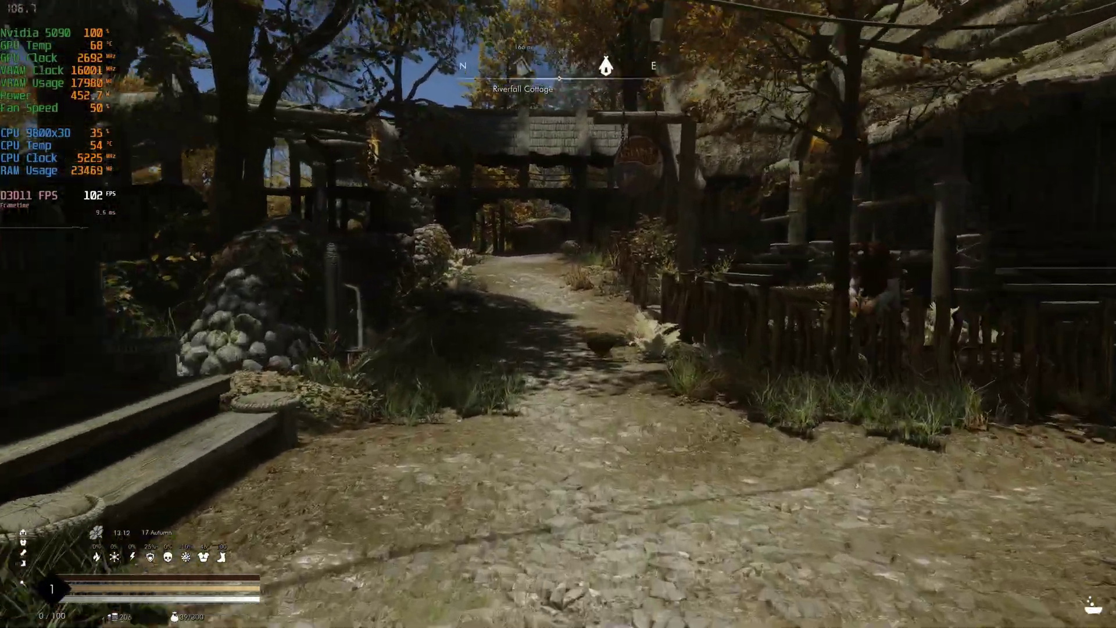
key(w)
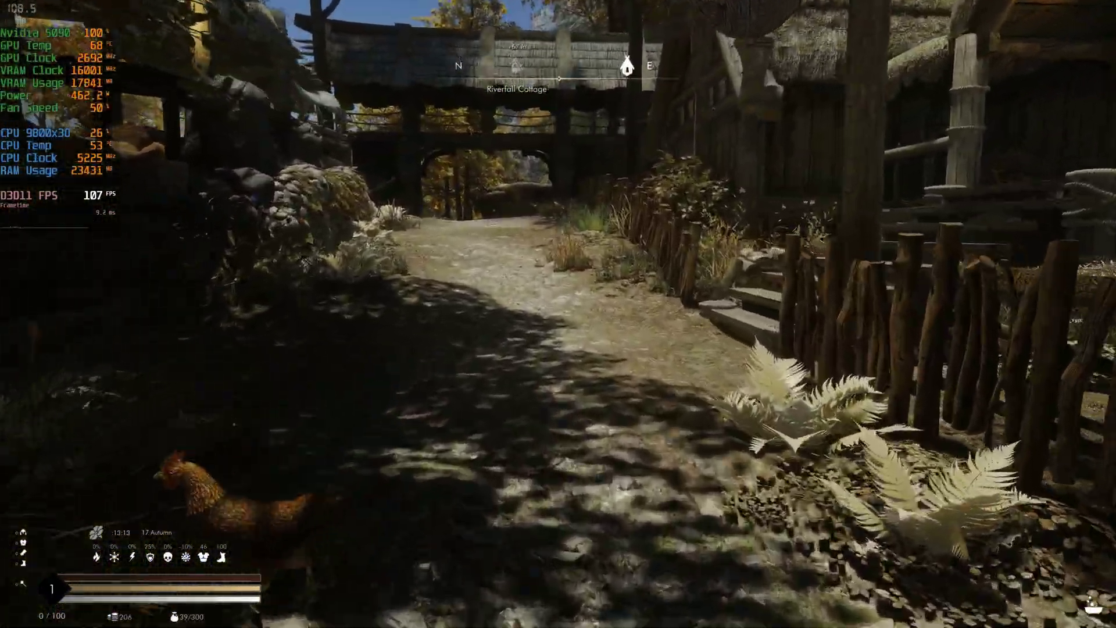
key(w)
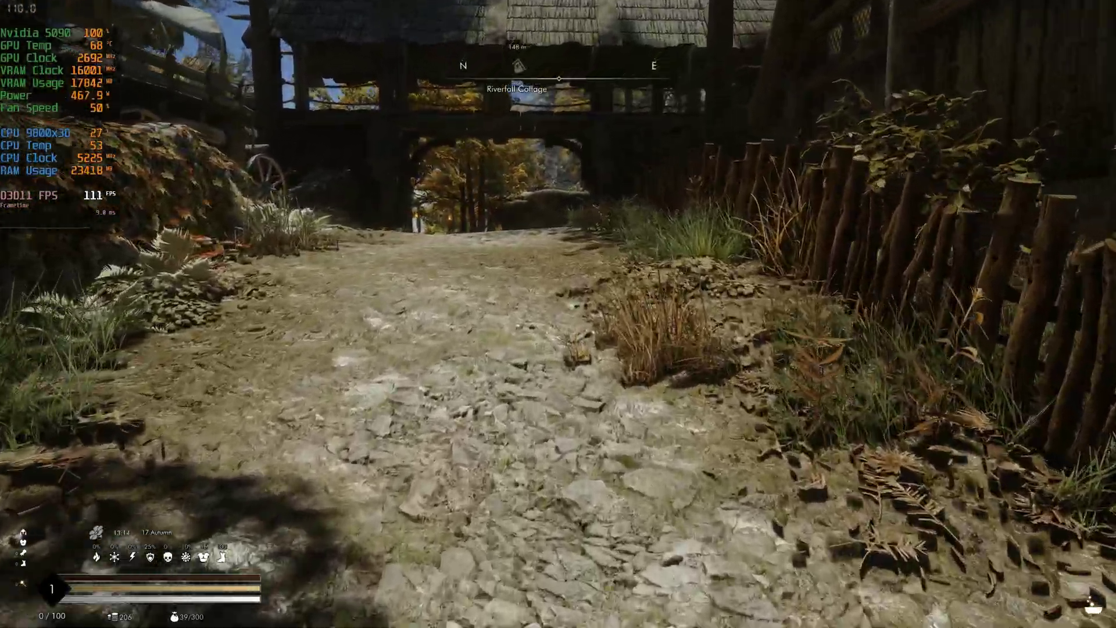
key(w)
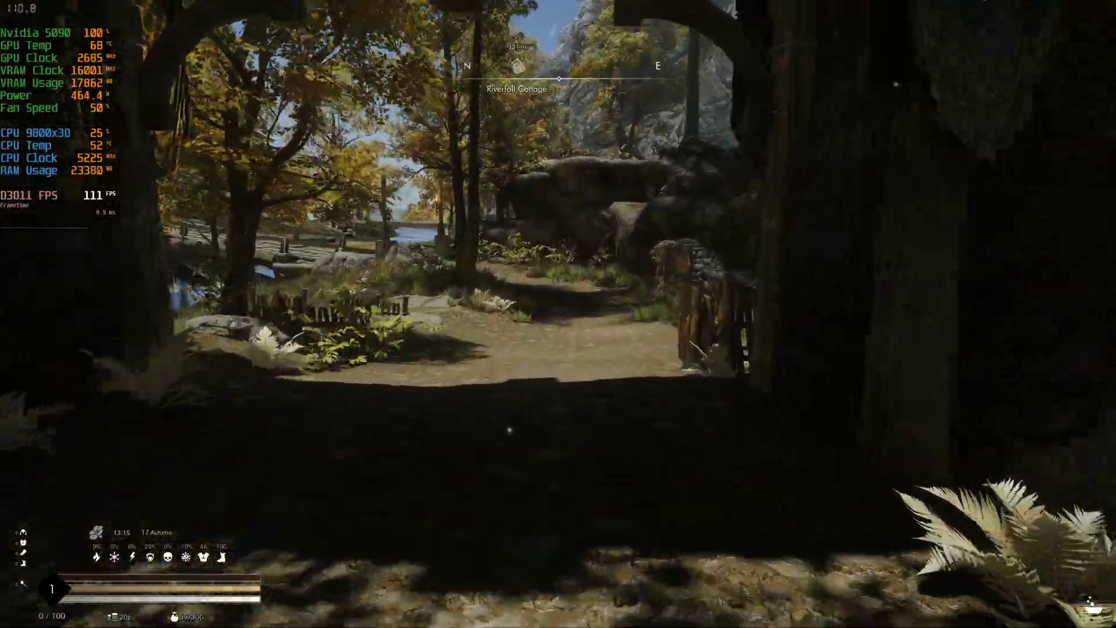
Walk out onto the forest path past the signpost toward the rock cairn.
key(w)
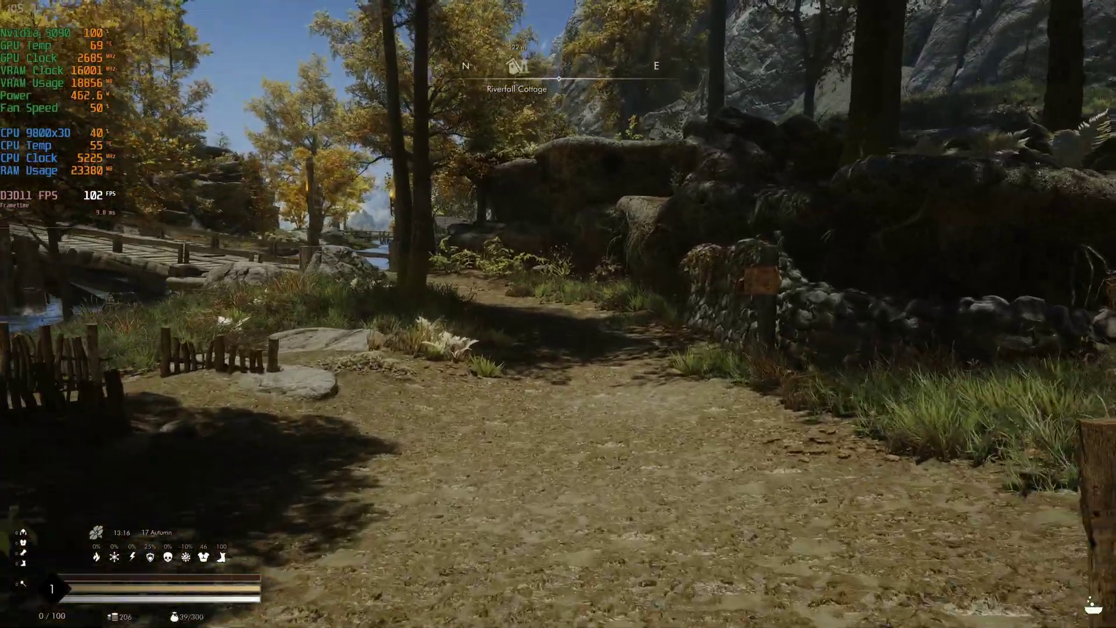
key(w)
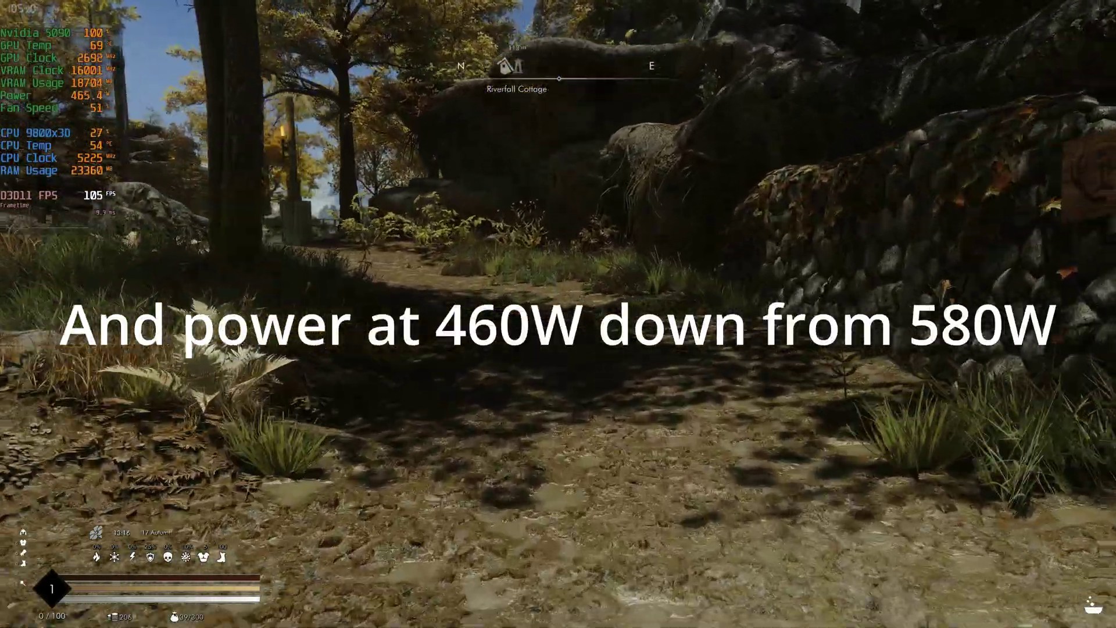
key(w)
key(w)
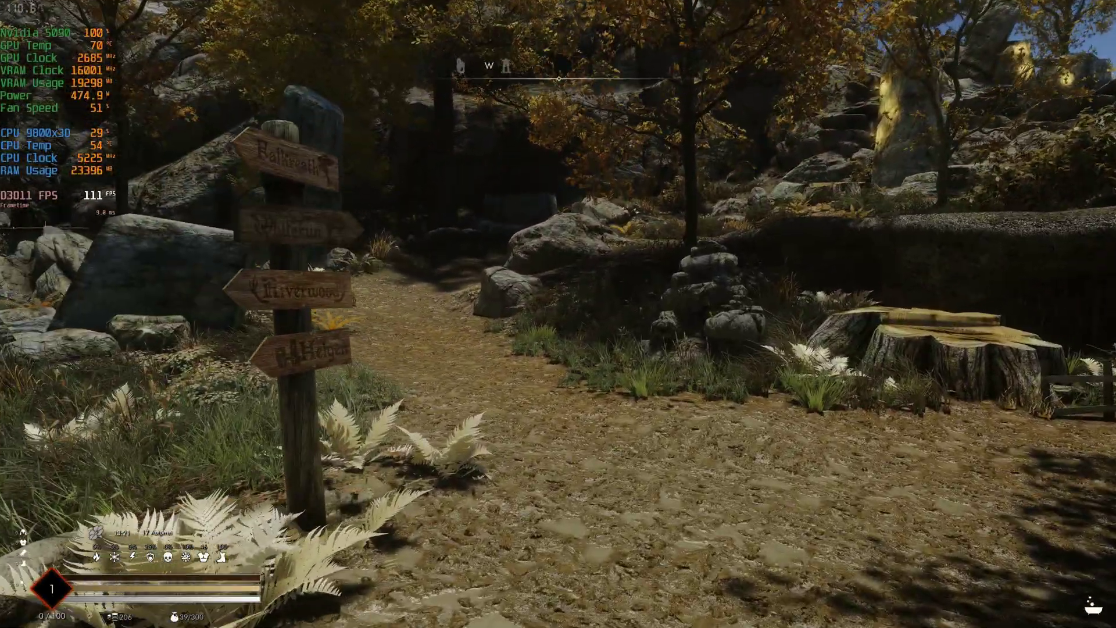
key(w)
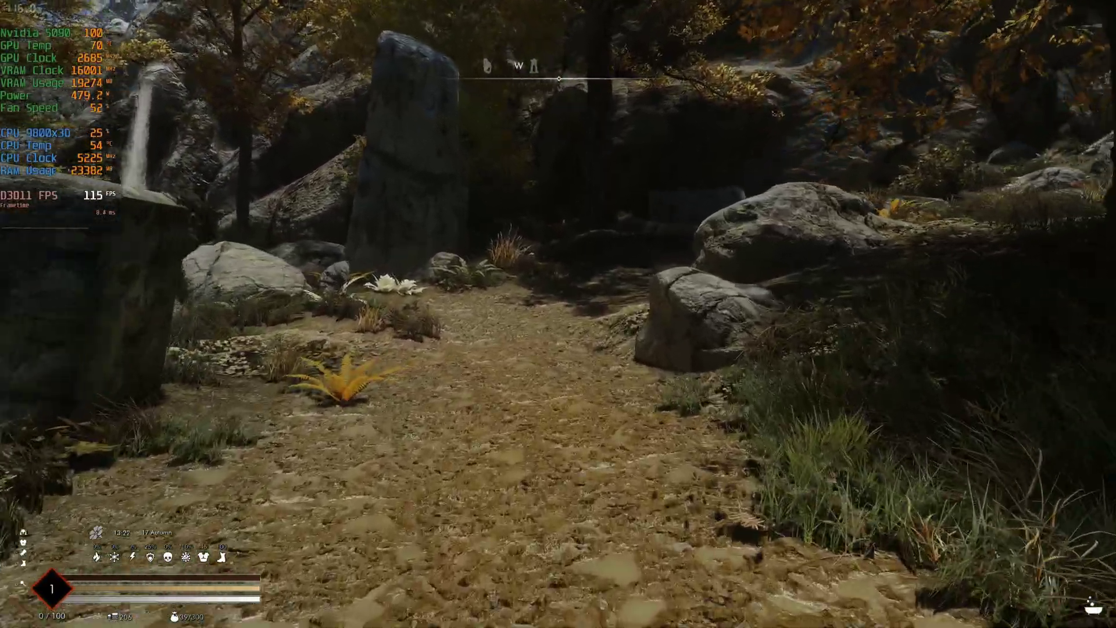
key(w)
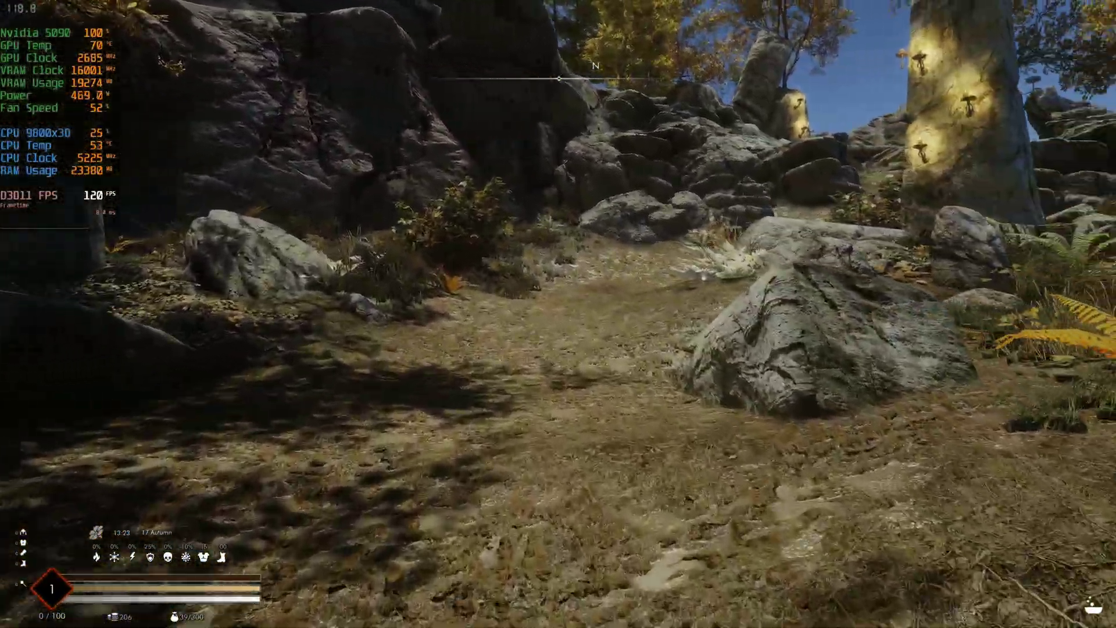
key(w)
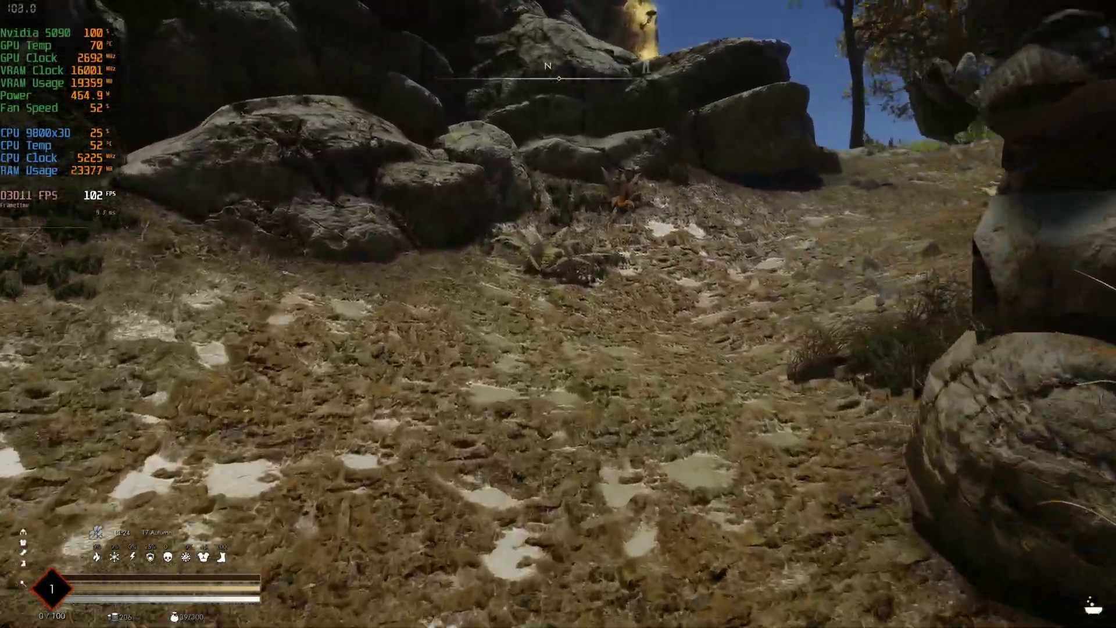
key(w)
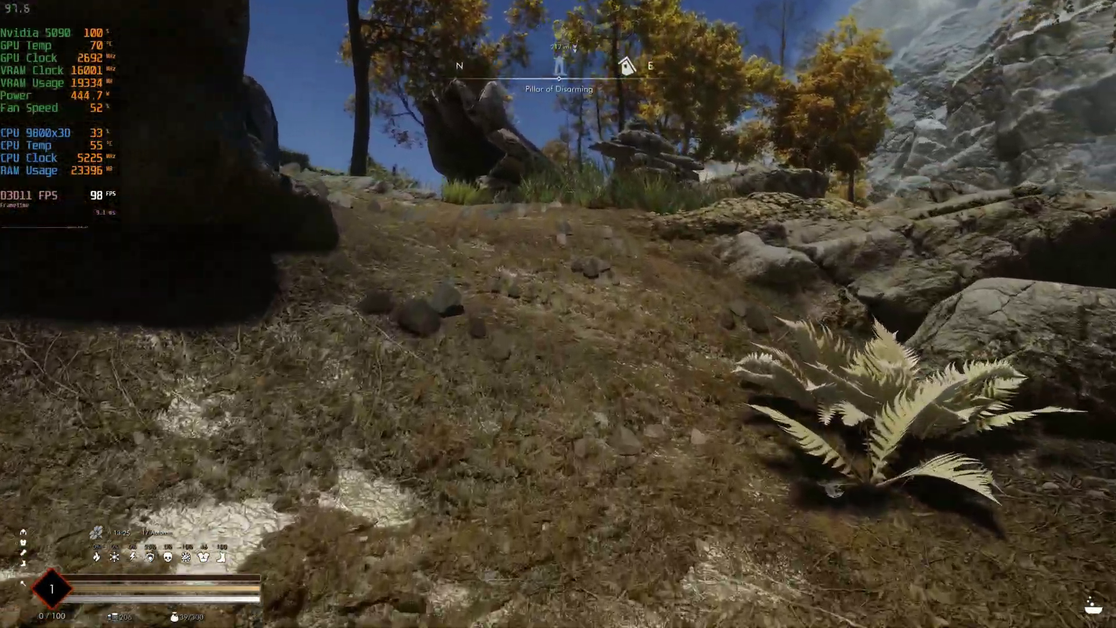
Climb to the ridge overlooking Owl's Perch Inn, then head toward the Whiterun Stables gate.
key(w)
key(w)
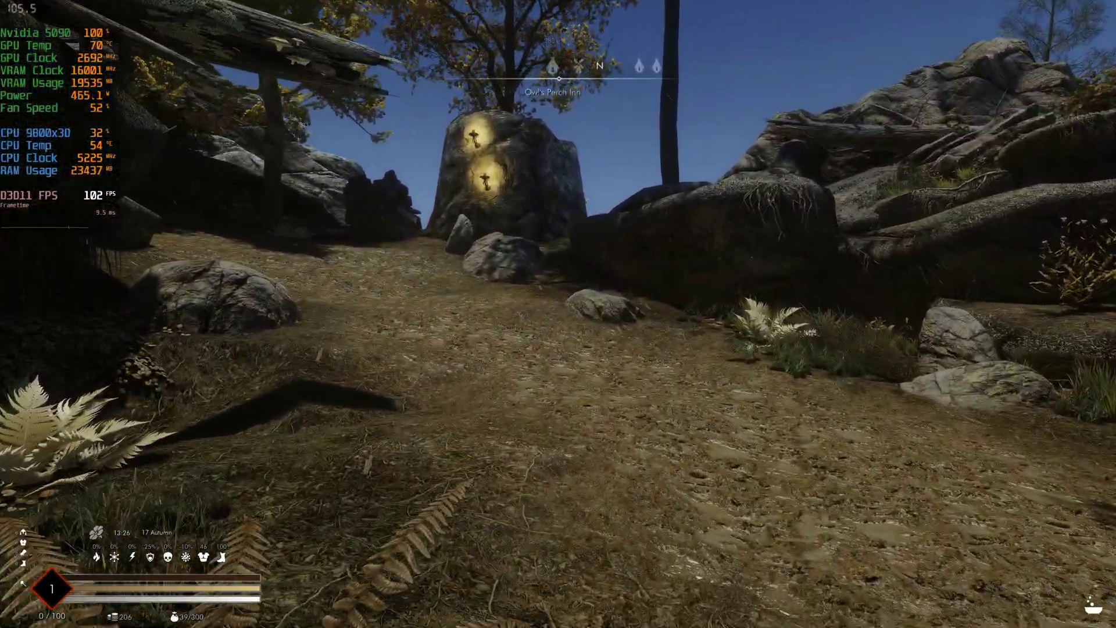
key(w)
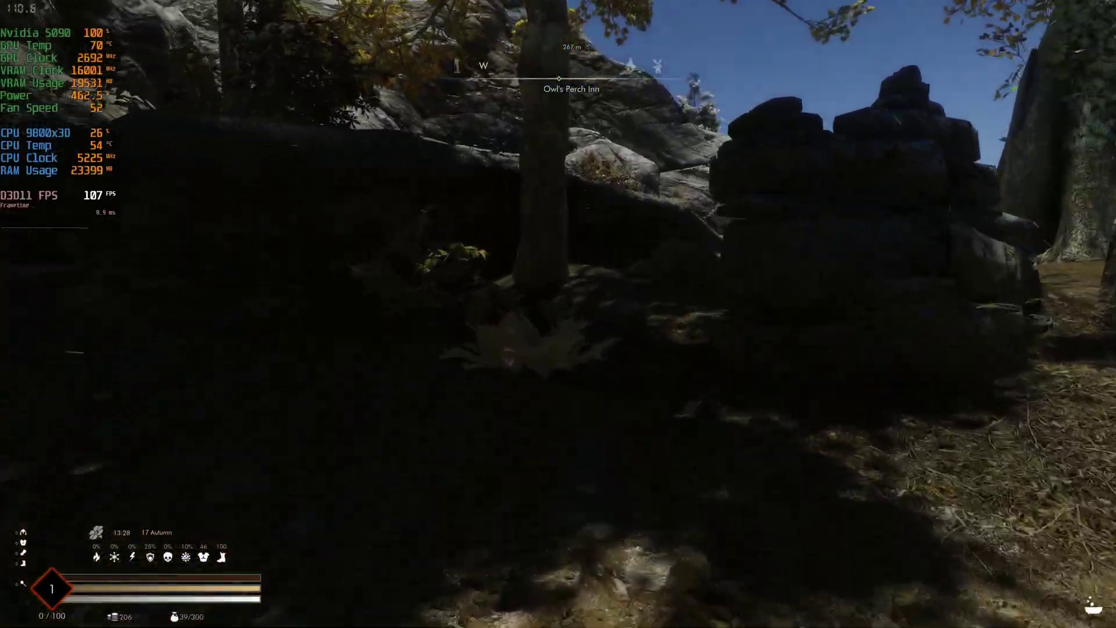
key(w)
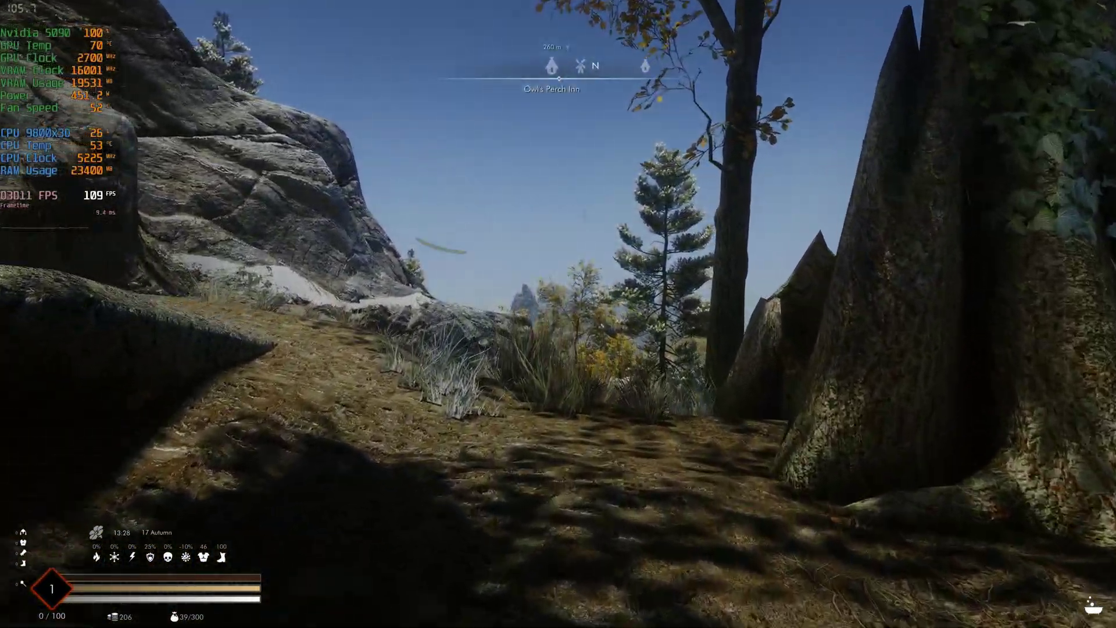
key(w)
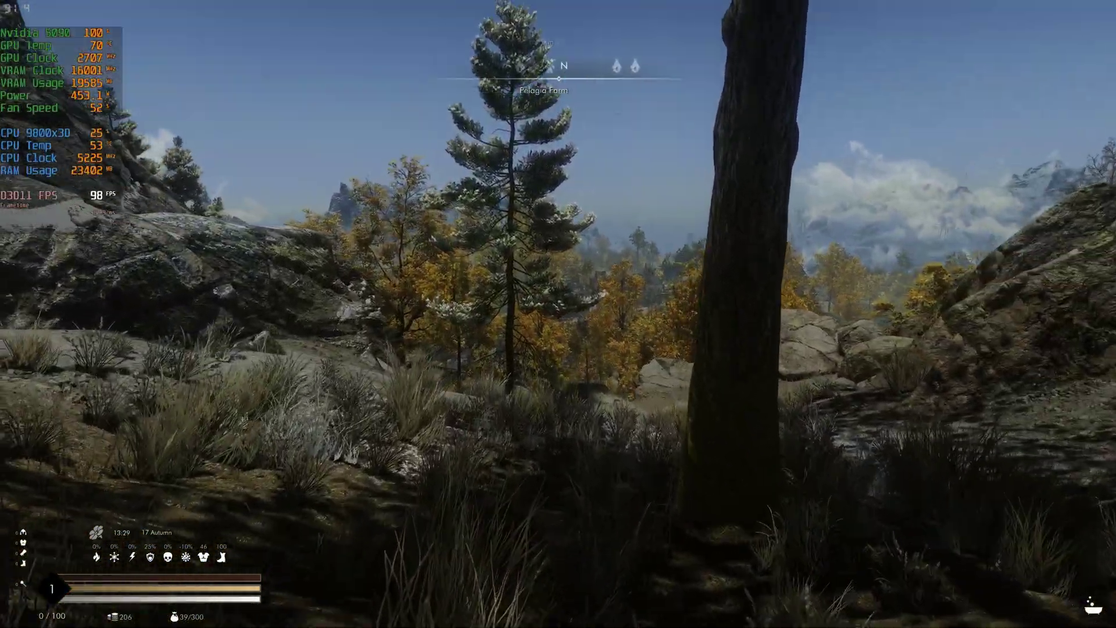
key(w)
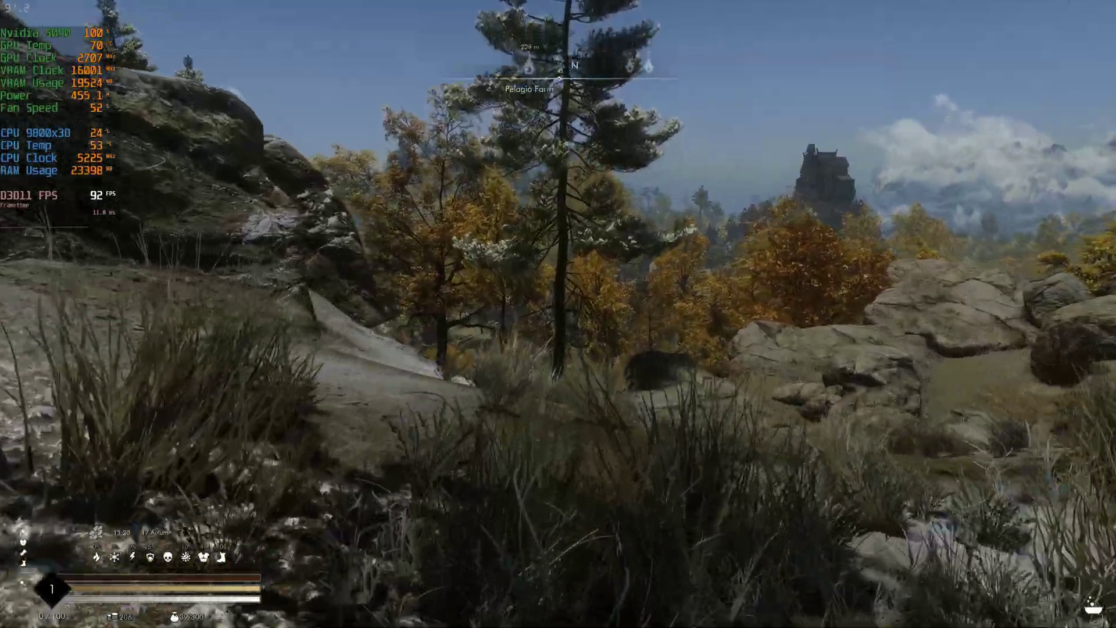
key(w)
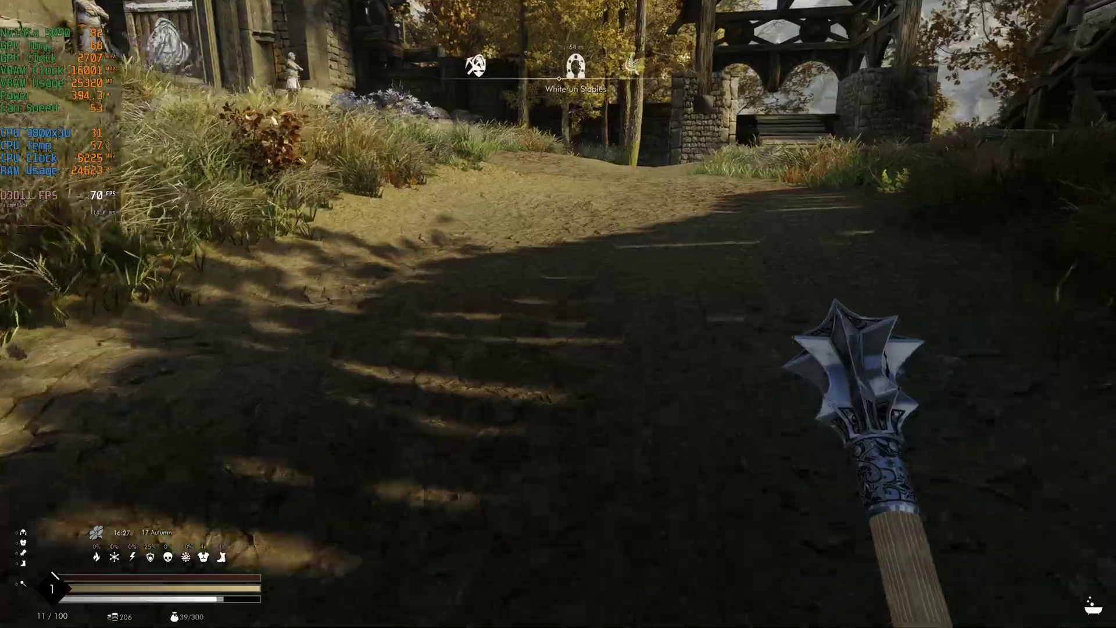
key(w)
key(w)
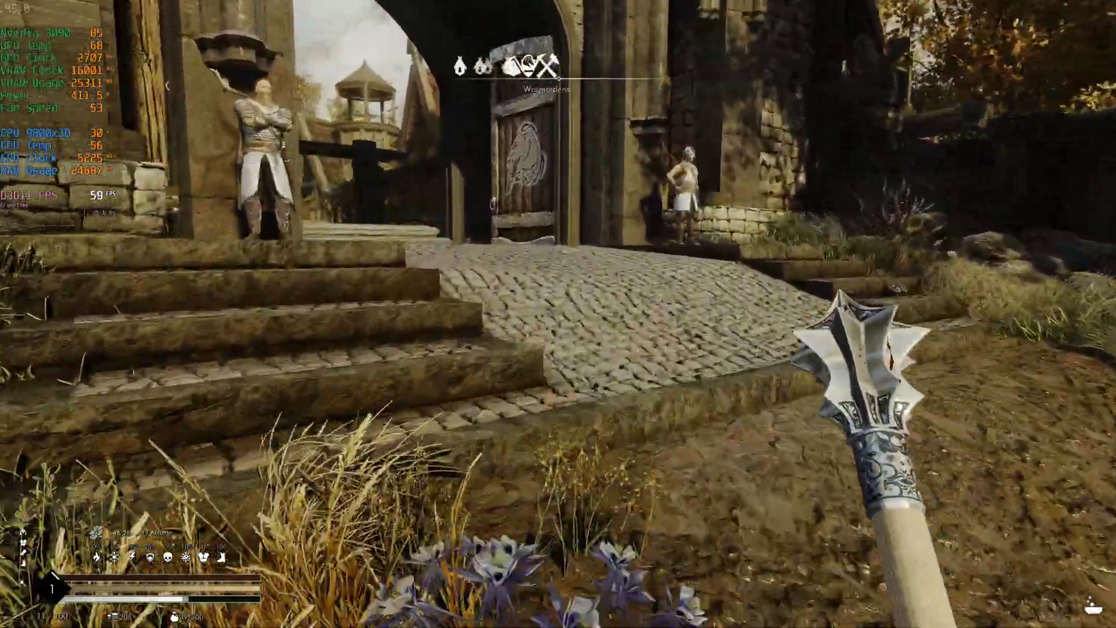